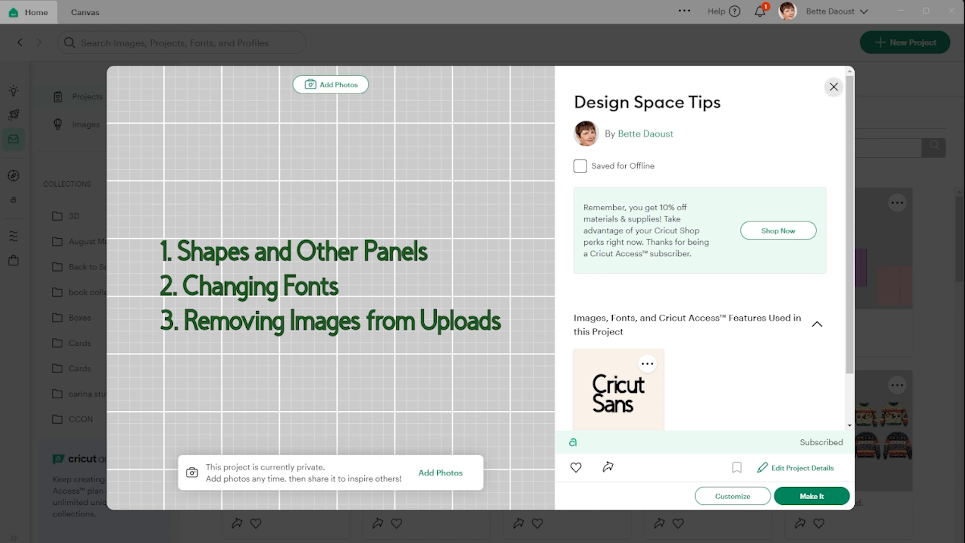
# Step: Close the project details, start a new project and place a free heart shape on the canvas
pyautogui.click(833, 87)
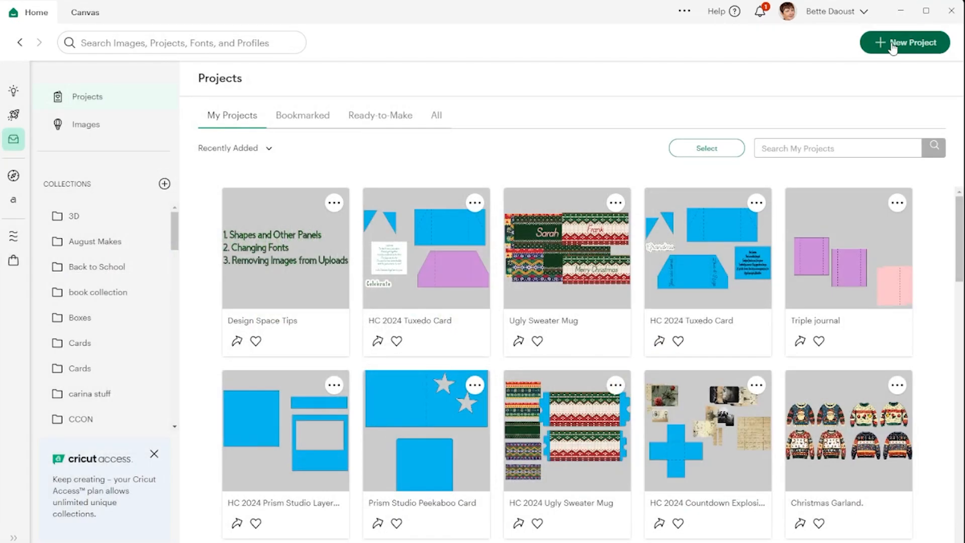
pyautogui.click(894, 44)
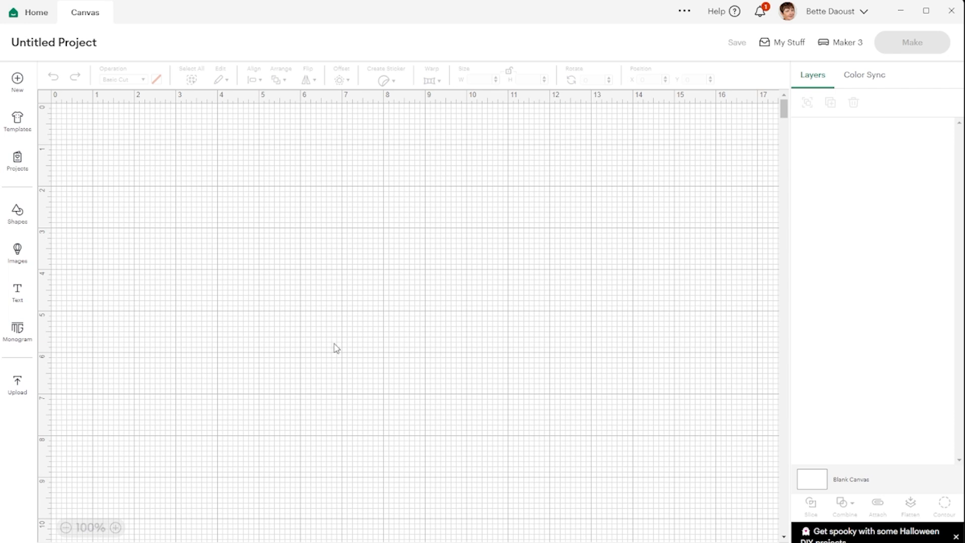
pyautogui.click(17, 218)
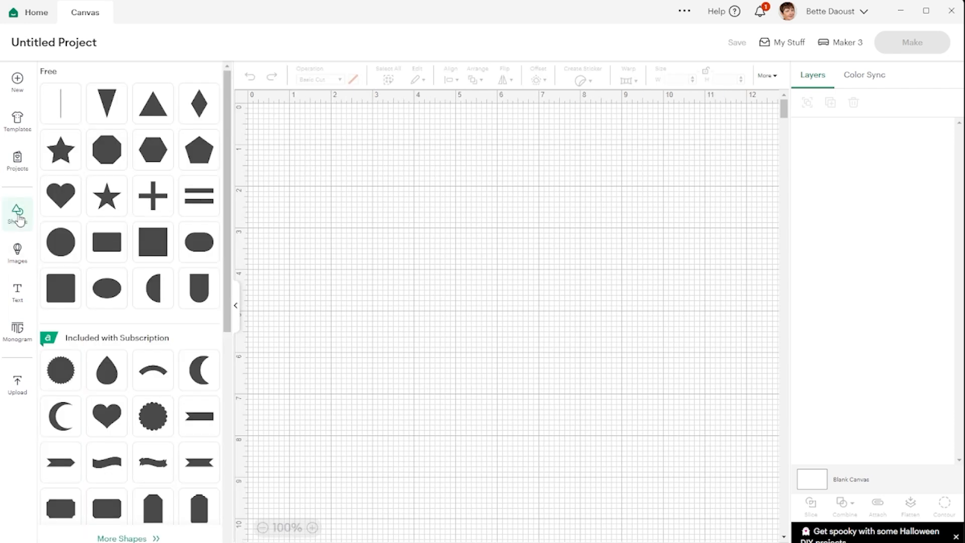
pyautogui.click(62, 194)
pyautogui.moveTo(297, 170); pyautogui.dragTo(386, 219)
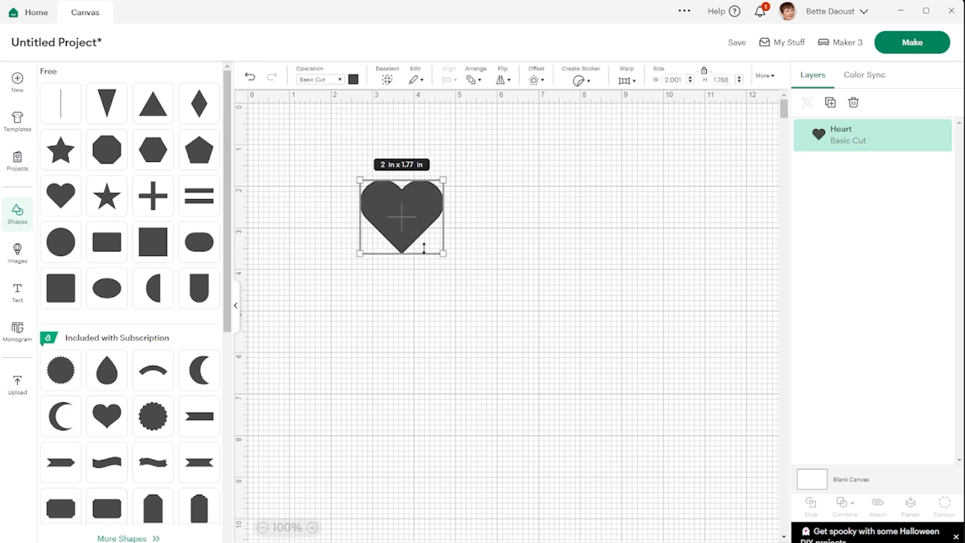
# Step: Enlarge the heart to about 5.45 x 4.81 in and change its colour to dark red
pyautogui.moveTo(442, 253); pyautogui.dragTo(586, 379)
pyautogui.moveTo(509, 265); pyautogui.dragTo(545, 249)
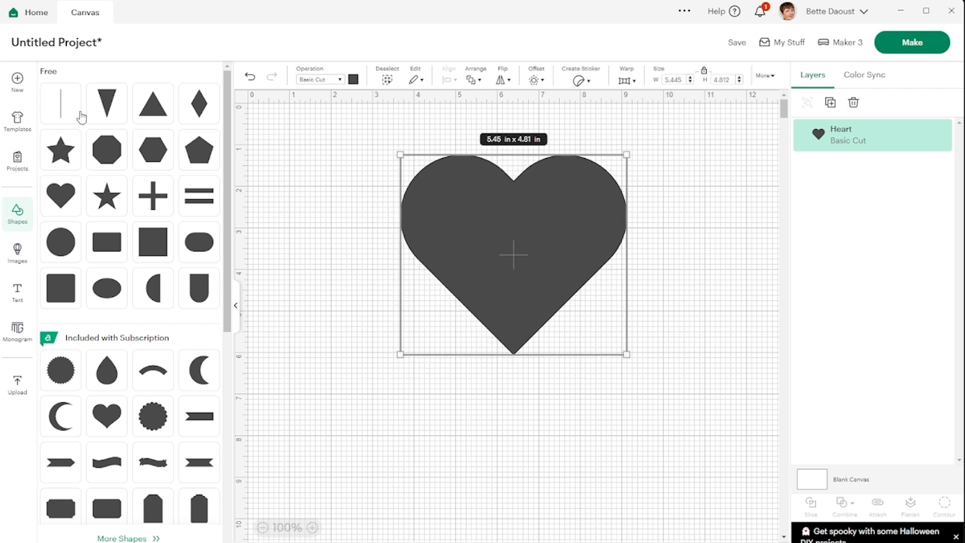
pyautogui.click(354, 80)
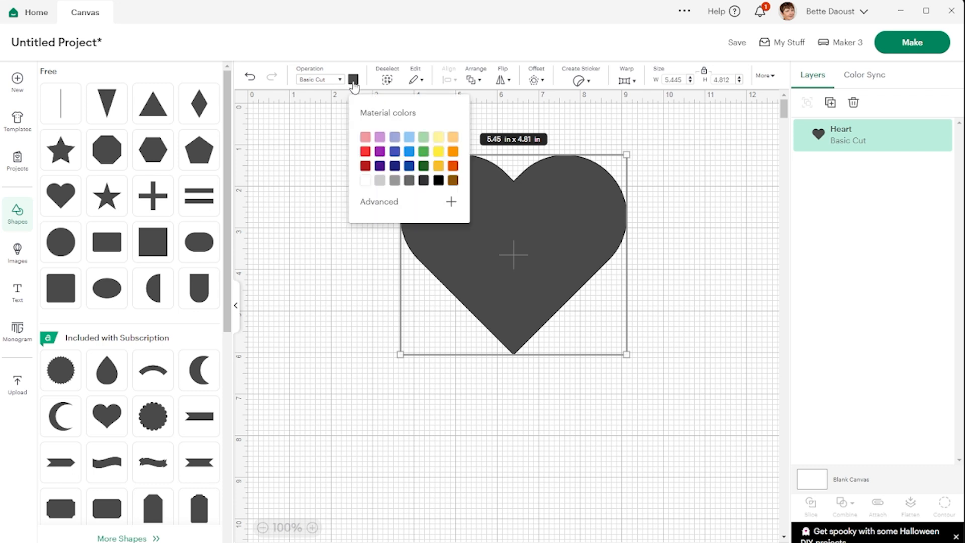
pyautogui.click(366, 166)
pyautogui.click(351, 297)
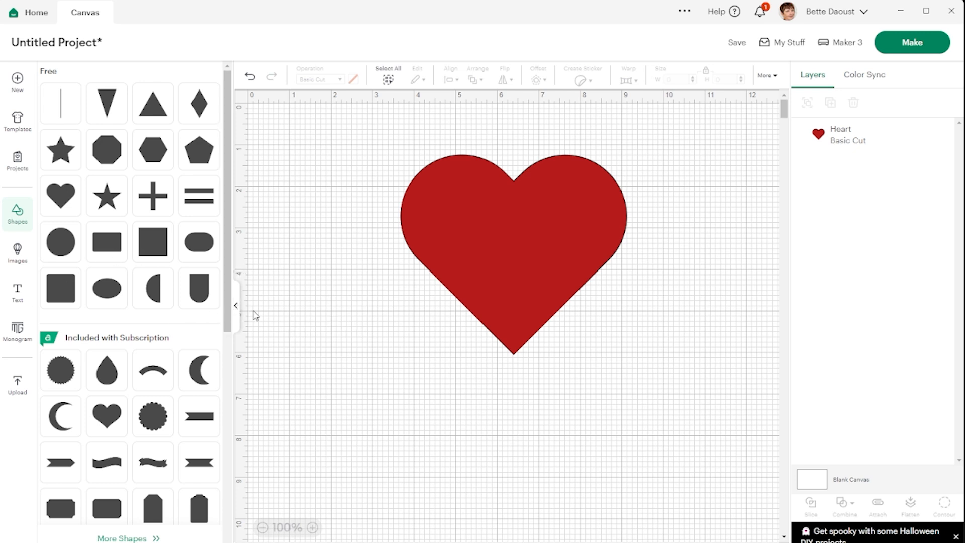
# Step: Reposition the heart at about X 6.83, Y 1.83 and place a free five-pointed star on it
pyautogui.click(237, 304)
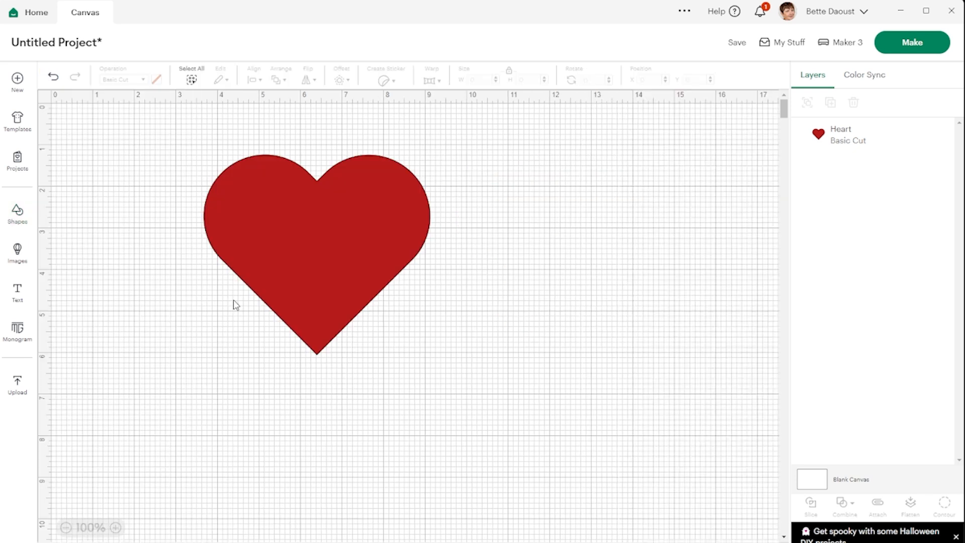
pyautogui.moveTo(340, 230); pyautogui.dragTo(472, 258)
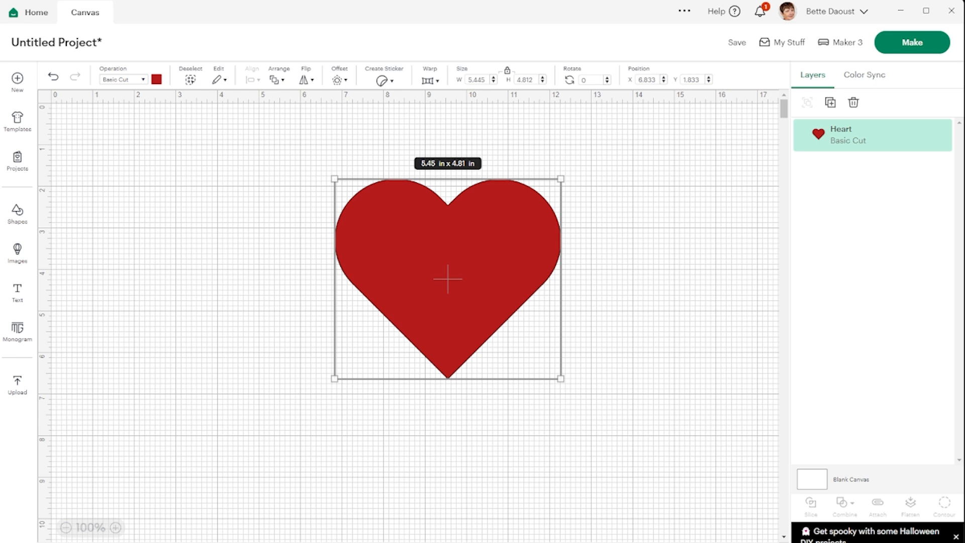
pyautogui.click(32, 212)
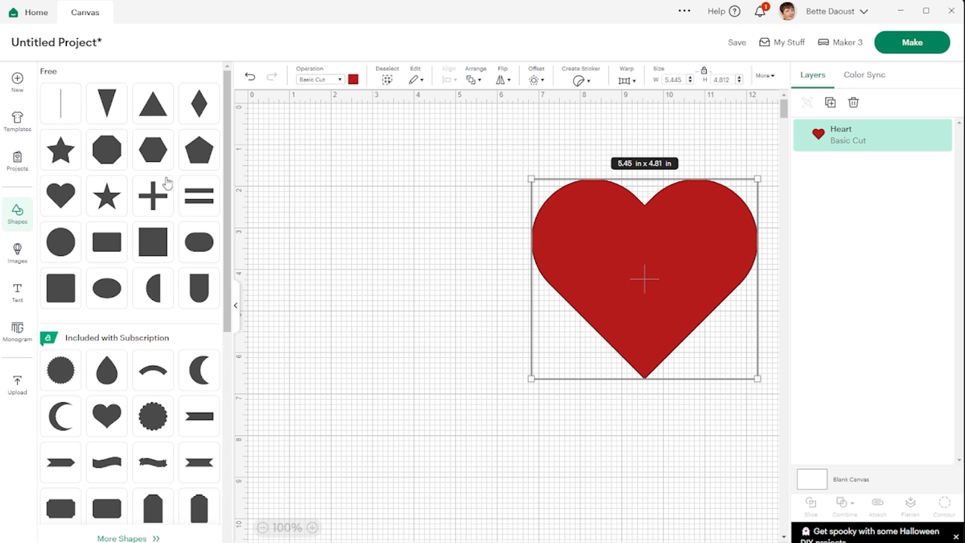
pyautogui.click(105, 199)
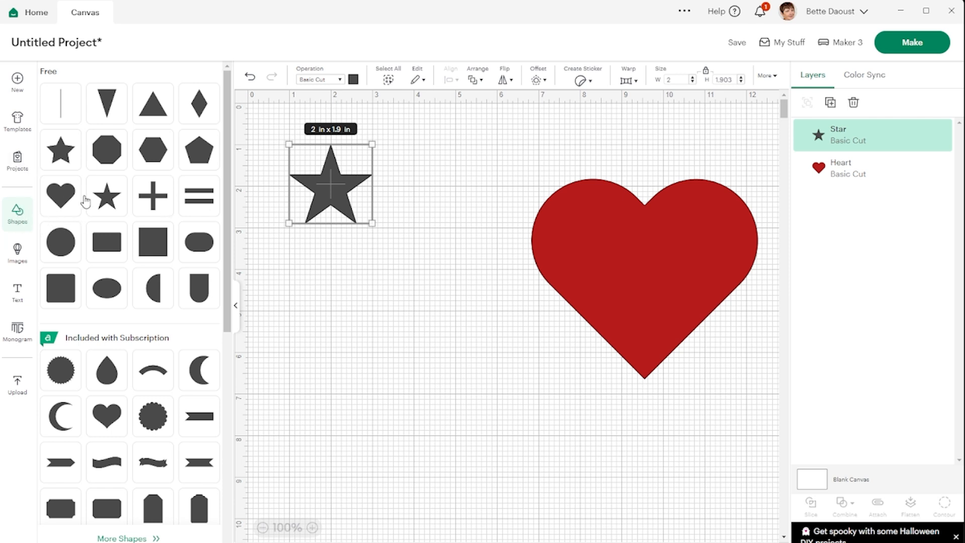
pyautogui.click(20, 211)
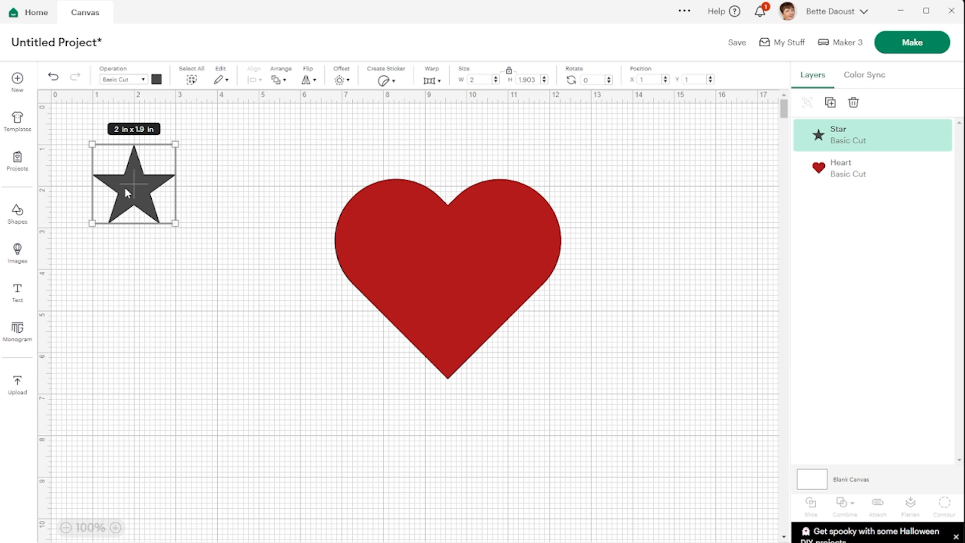
pyautogui.moveTo(129, 186); pyautogui.dragTo(448, 257)
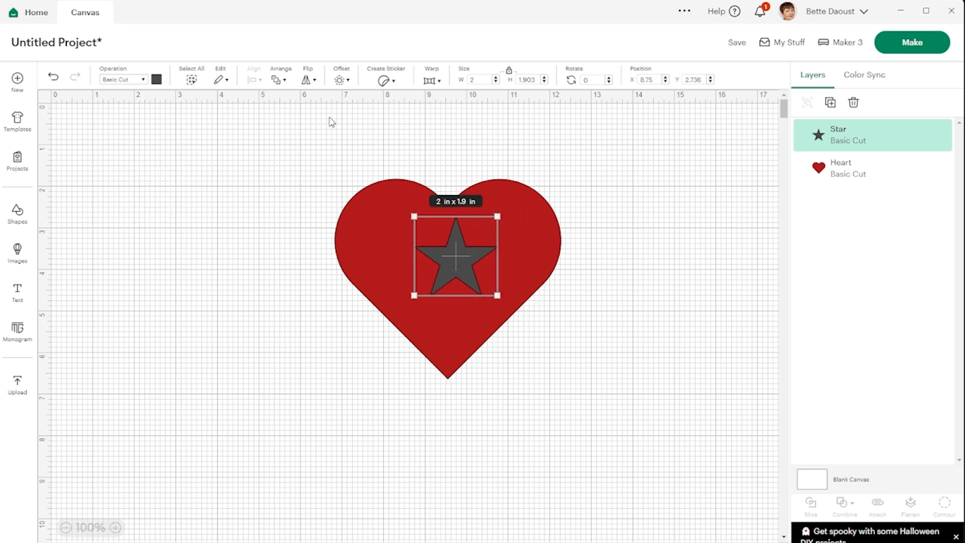
# Step: Align the star and the heart to each other with Center
pyautogui.moveTo(301, 137); pyautogui.dragTo(567, 395)
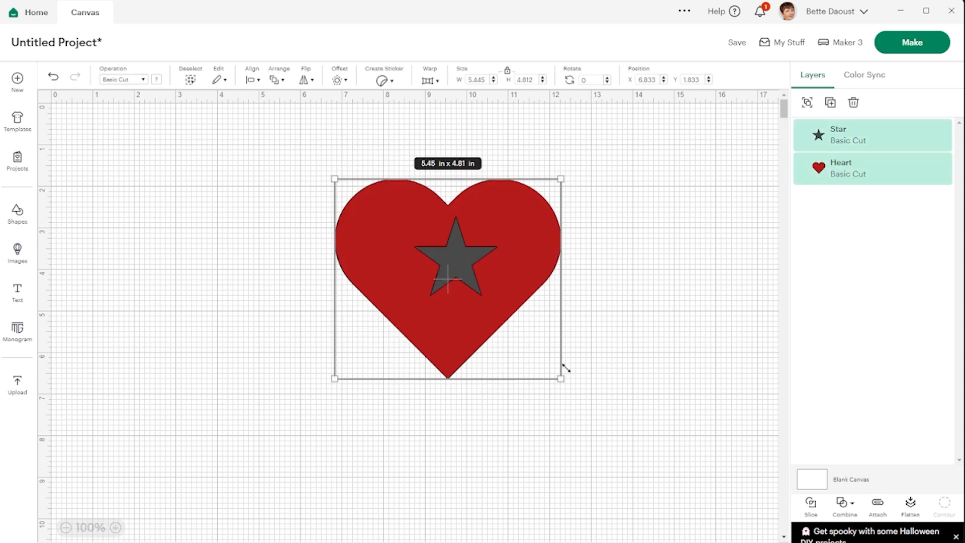
pyautogui.click(252, 79)
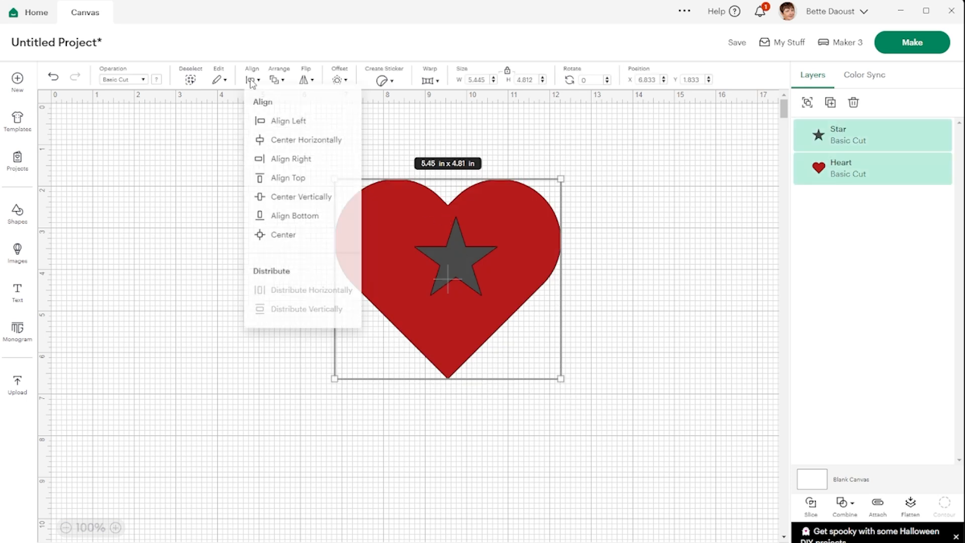
pyautogui.click(278, 245)
pyautogui.click(276, 256)
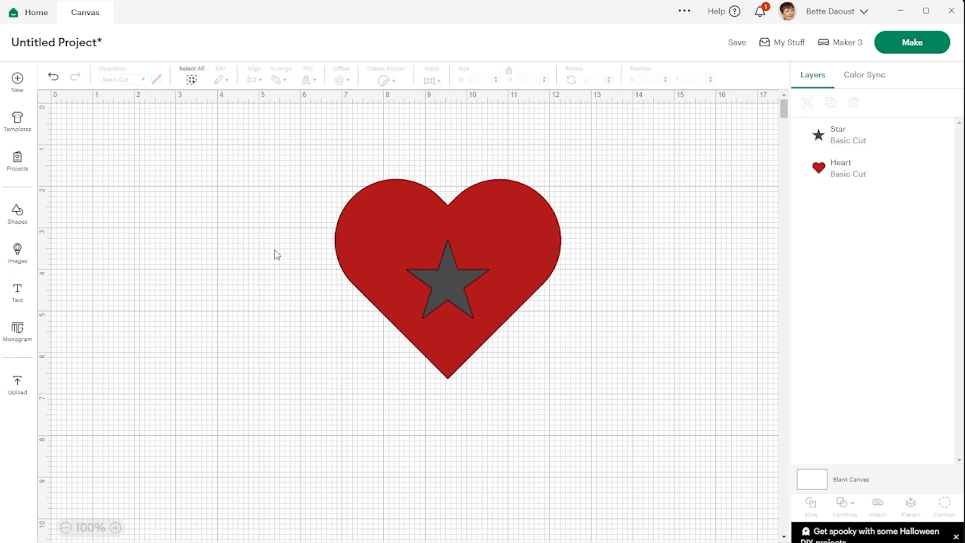
# Step: Slice the star out of the heart, delete the grey star and move the red star piece beside the heart
pyautogui.moveTo(276, 169); pyautogui.dragTo(598, 395)
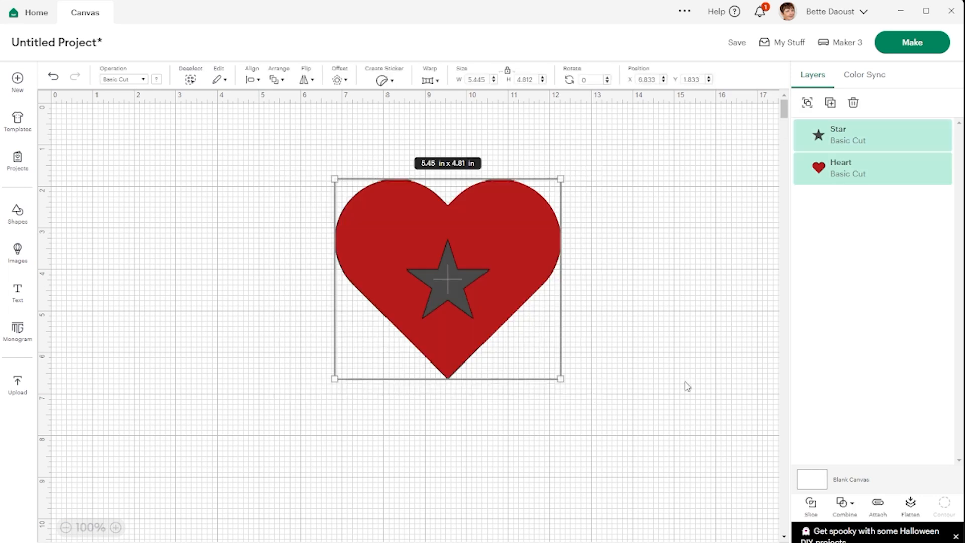
pyautogui.click(810, 505)
pyautogui.moveTo(448, 289); pyautogui.dragTo(689, 216)
pyautogui.press('Delete')
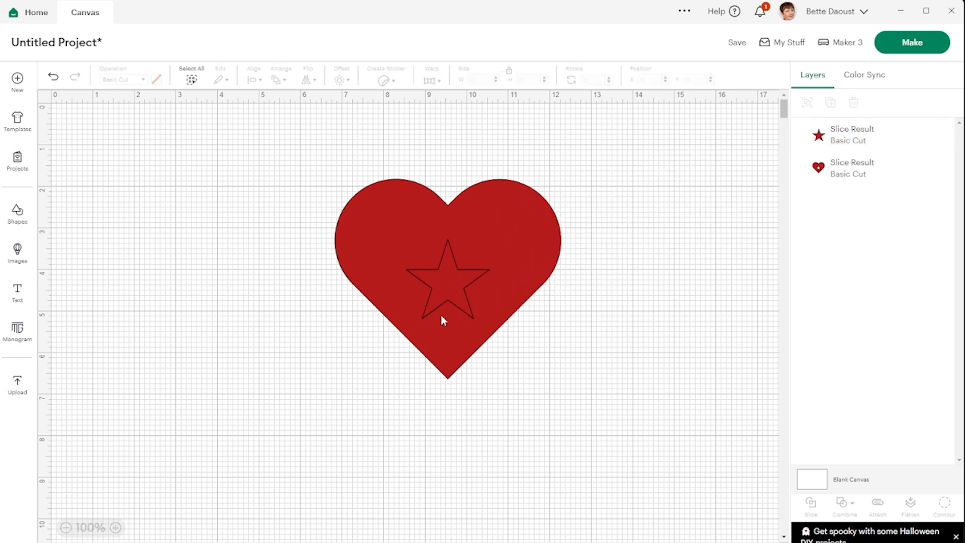
pyautogui.moveTo(445, 287); pyautogui.dragTo(670, 176)
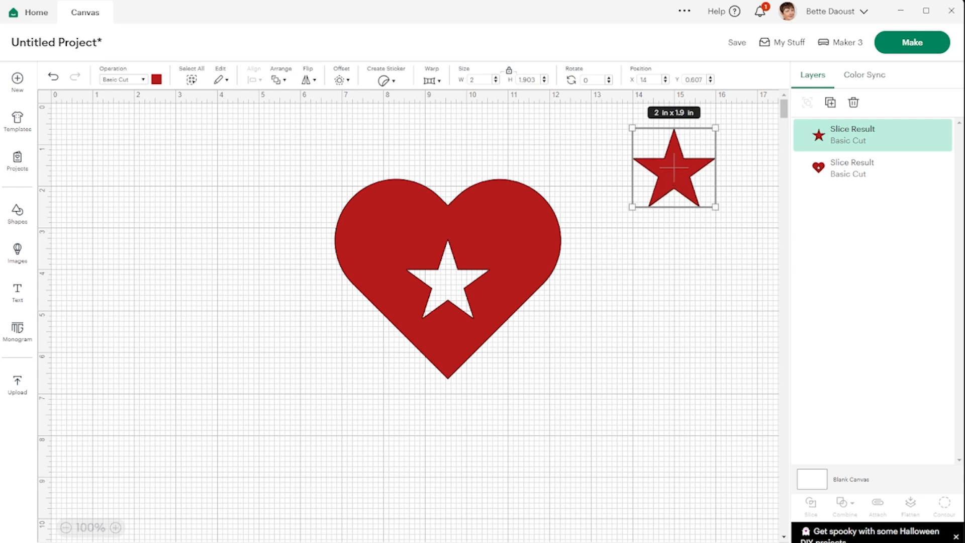
# Step: Change the cut-out star's colour to light yellow
pyautogui.click(157, 80)
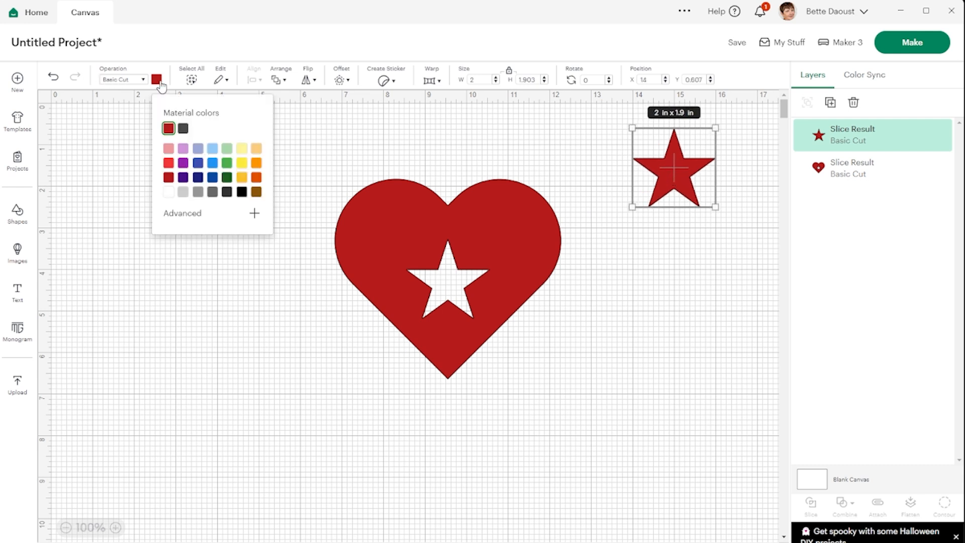
pyautogui.click(242, 149)
pyautogui.click(676, 258)
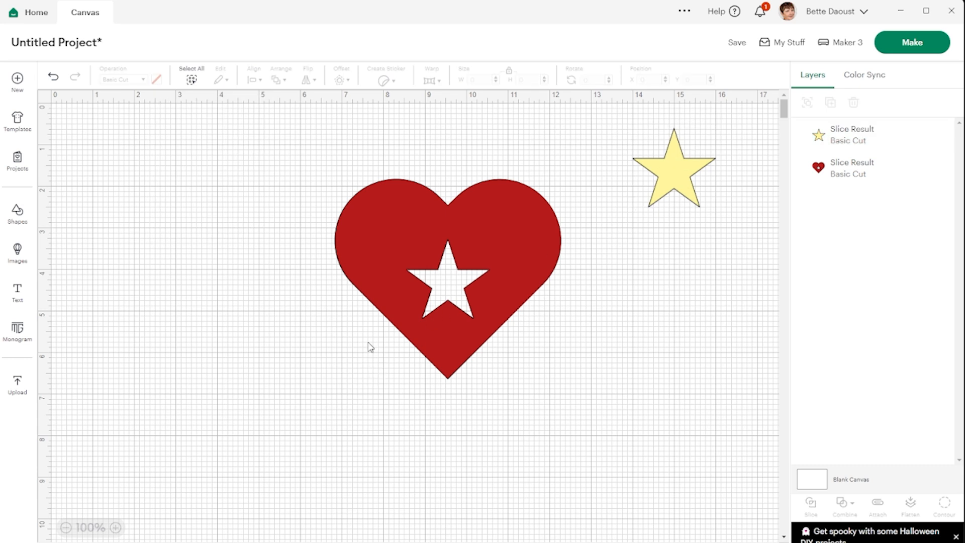
# Step: Move the heart slightly up and place the text "You Are My Star" beneath its tip
pyautogui.moveTo(478, 241); pyautogui.dragTo(487, 203)
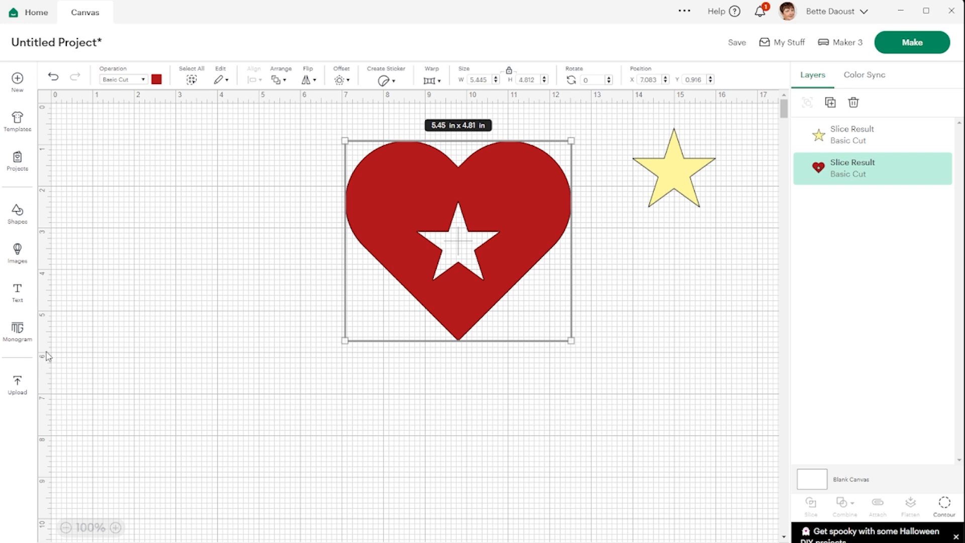
pyautogui.click(19, 297)
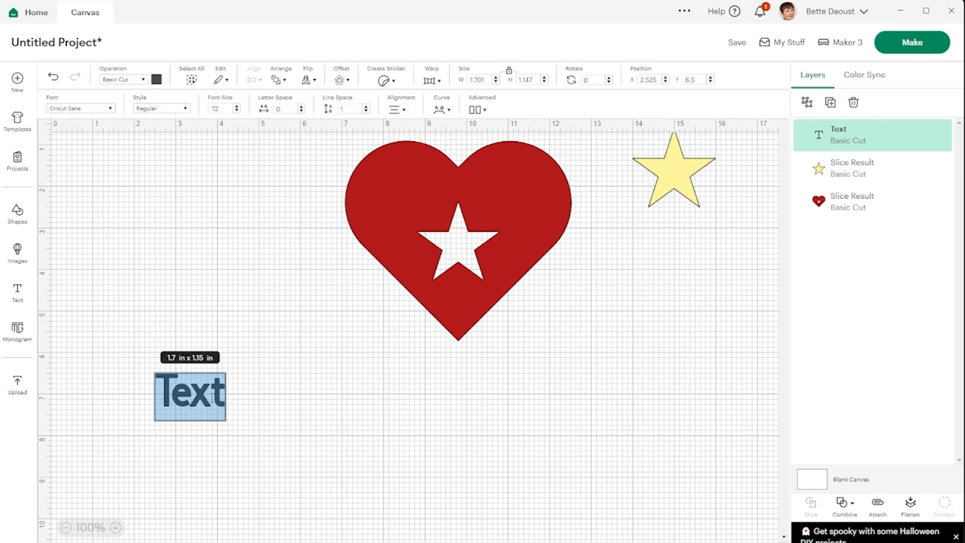
pyautogui.write('You')
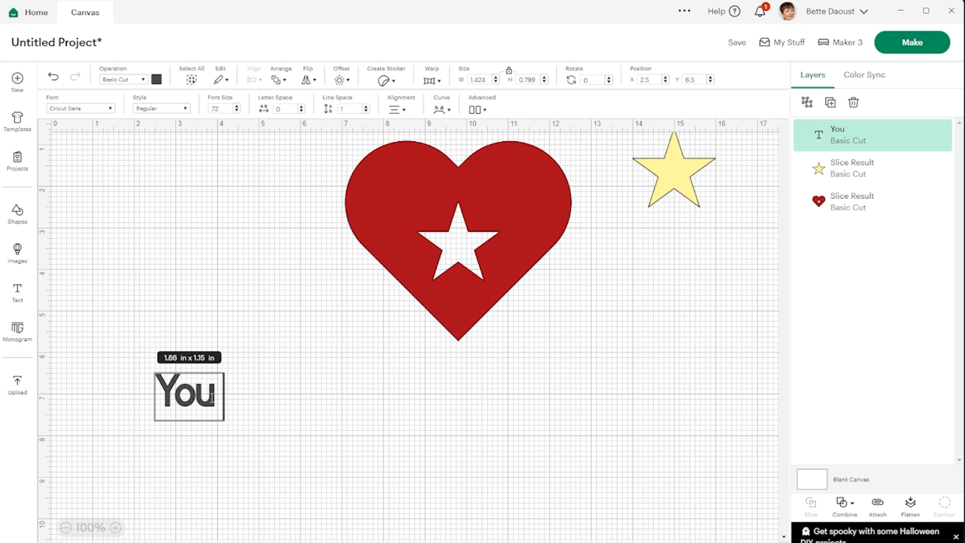
pyautogui.write(' ARe My Star')
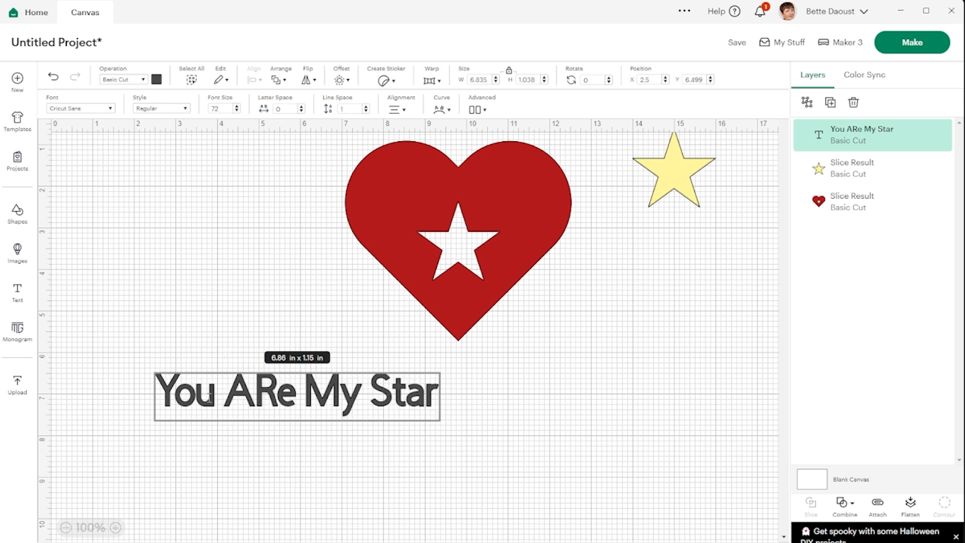
pyautogui.click(277, 387)
pyautogui.press('BackSpace')
pyautogui.write('r')
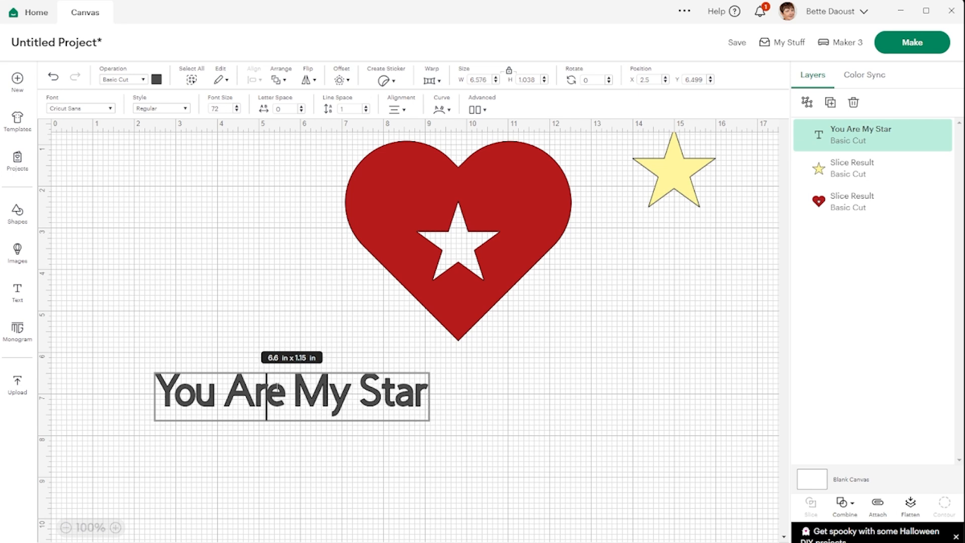
pyautogui.click(296, 477)
pyautogui.moveTo(323, 402); pyautogui.dragTo(483, 388)
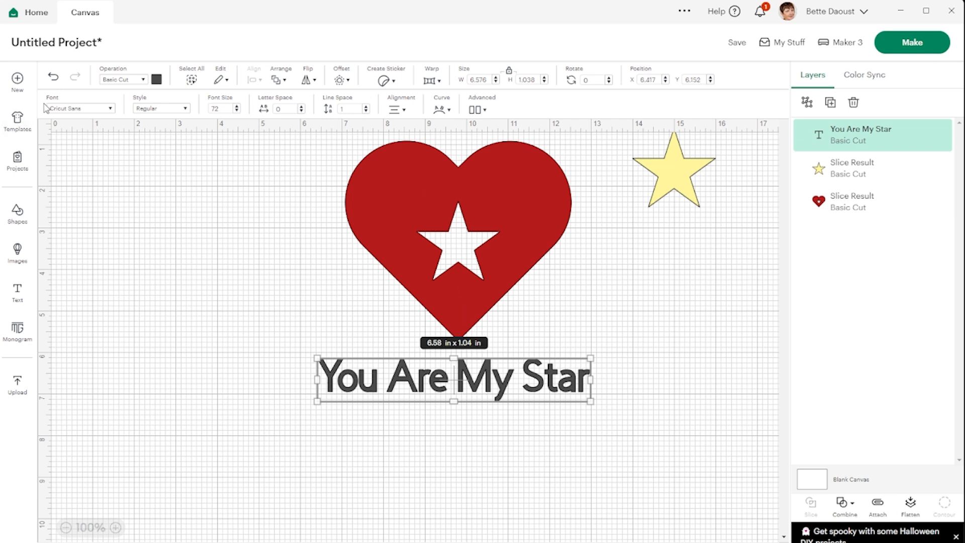
# Step: Open the font list for the text, move it clear of the wording and browse the Cricut fonts
pyautogui.click(112, 111)
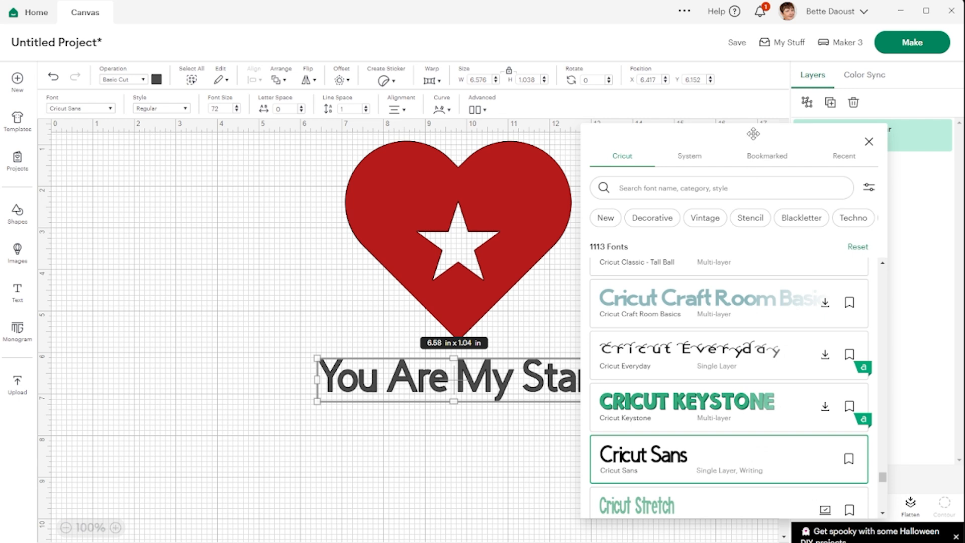
pyautogui.moveTo(753, 134); pyautogui.dragTo(776, 95)
pyautogui.moveTo(776, 89); pyautogui.dragTo(772, 86)
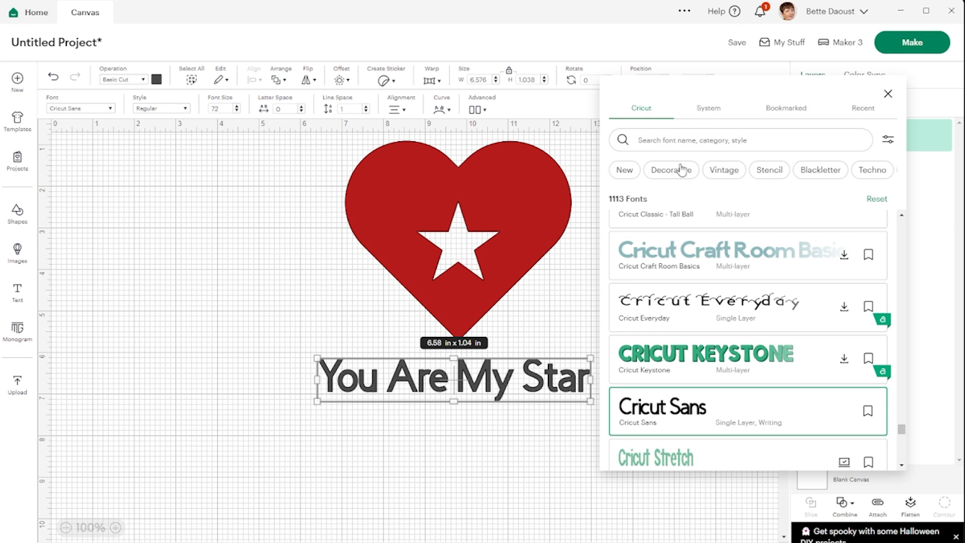
pyautogui.scroll(-15, 724, 293)
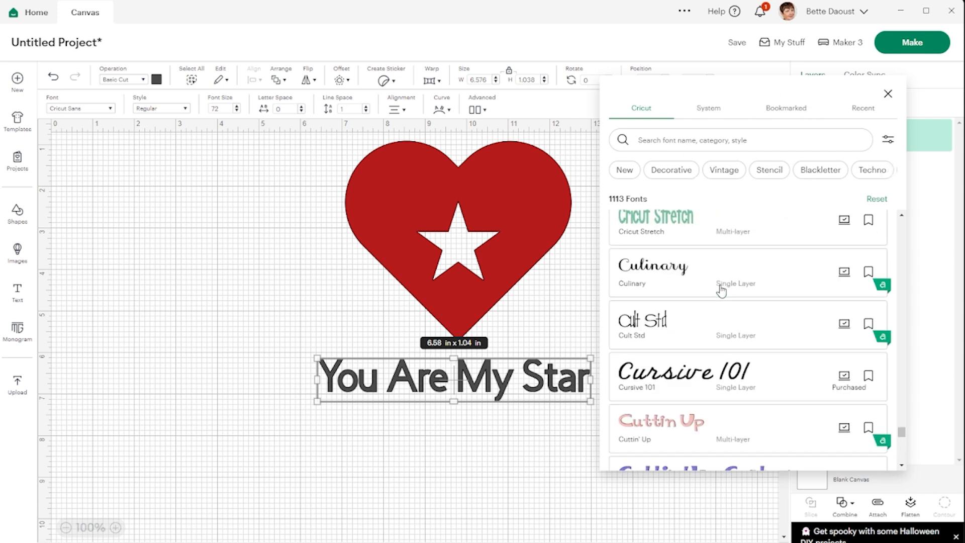
pyautogui.scroll(15, 724, 293)
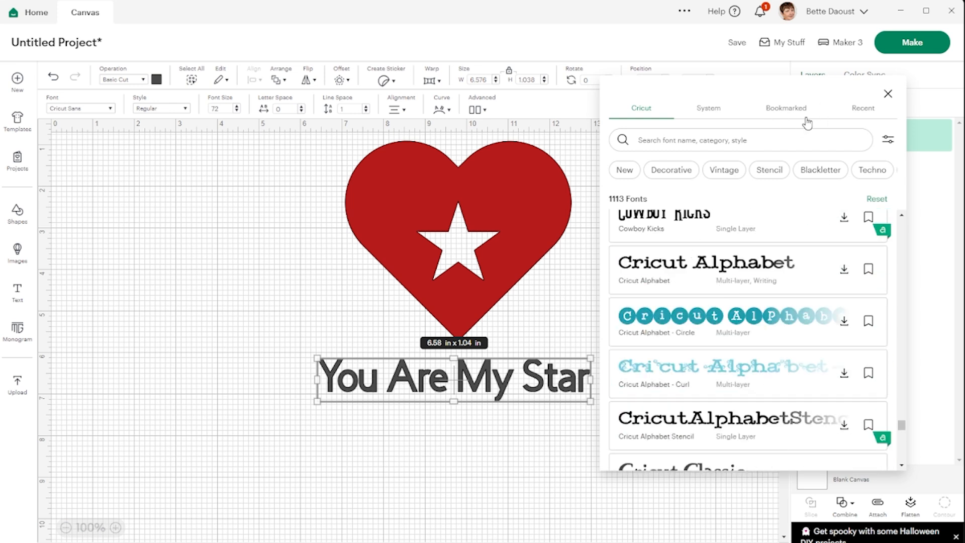
# Step: Filter the Cricut font list to Free fonts and browse the filtered fonts
pyautogui.click(889, 141)
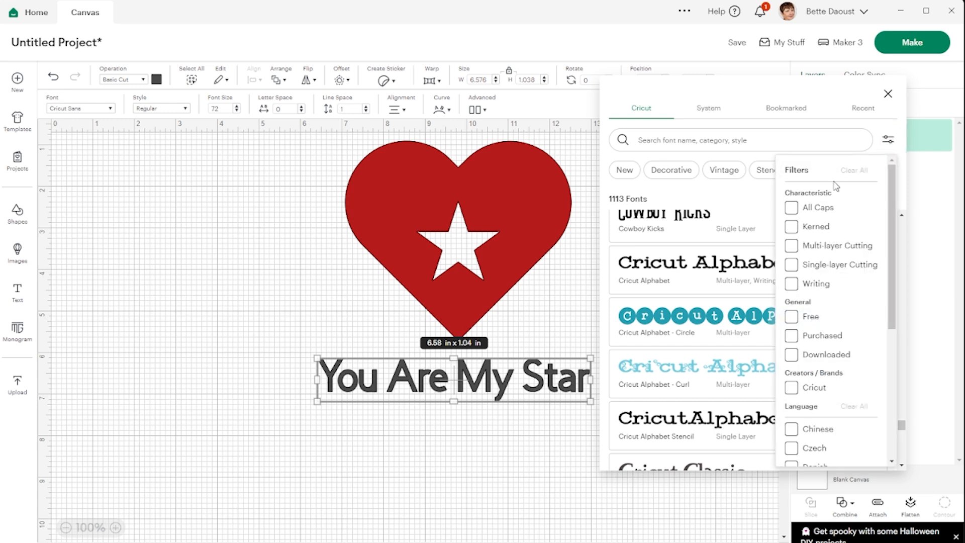
pyautogui.click(791, 318)
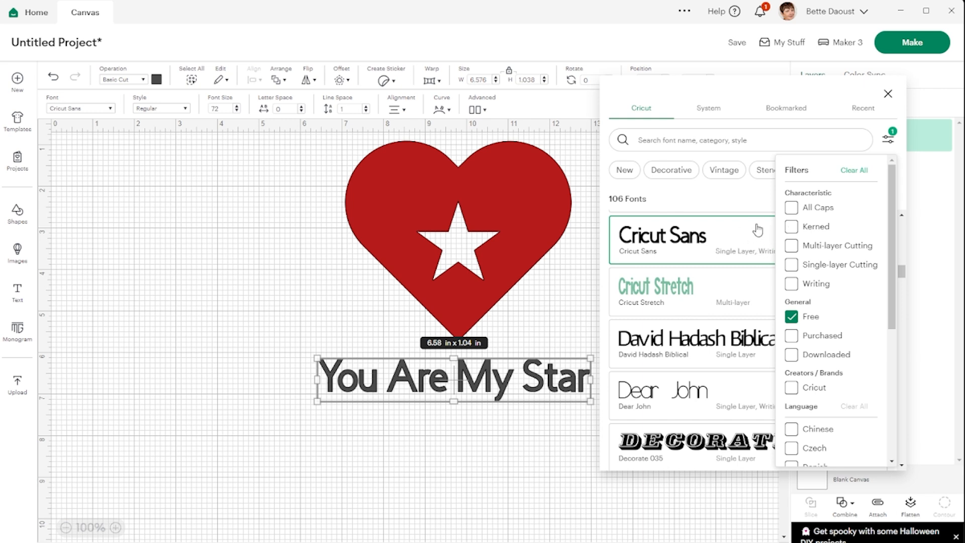
pyautogui.click(889, 146)
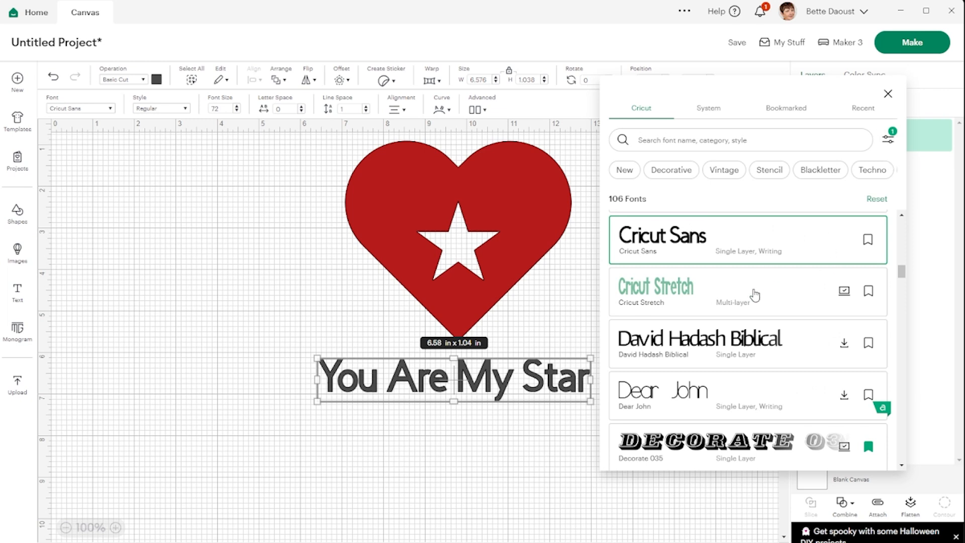
pyautogui.scroll(-4, 755, 291)
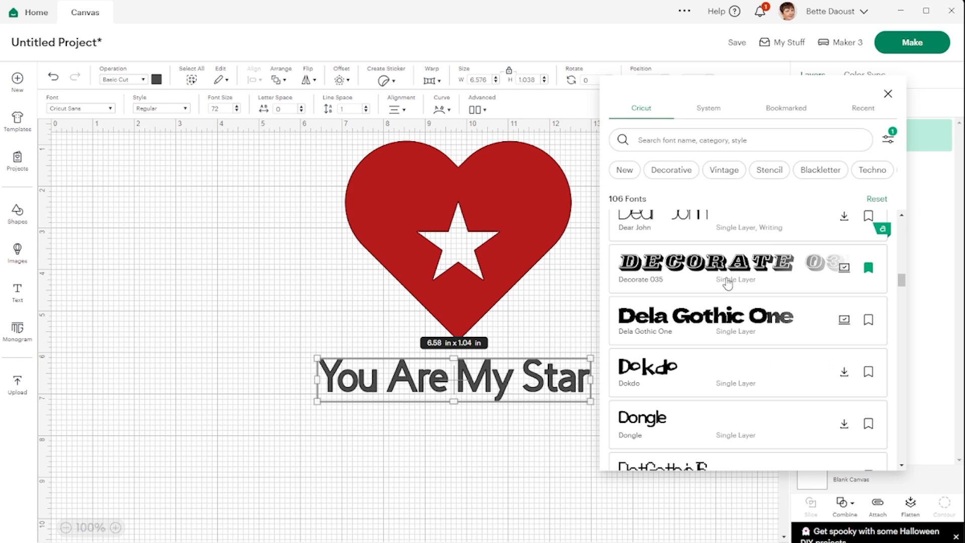
# Step: Change the font of "You Are My Star" to the free multi-layer font Gingersnap
pyautogui.scroll(-4, 730, 277)
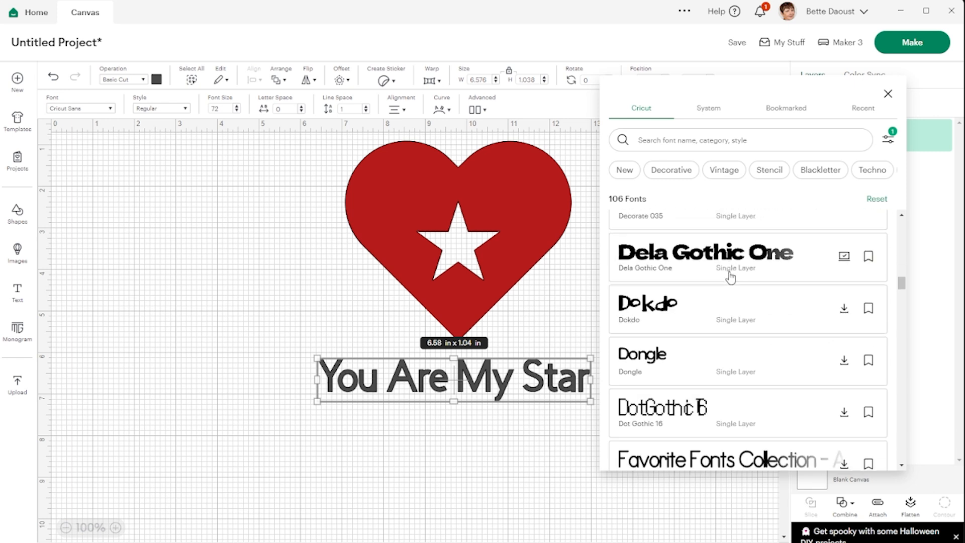
pyautogui.scroll(-5, 731, 277)
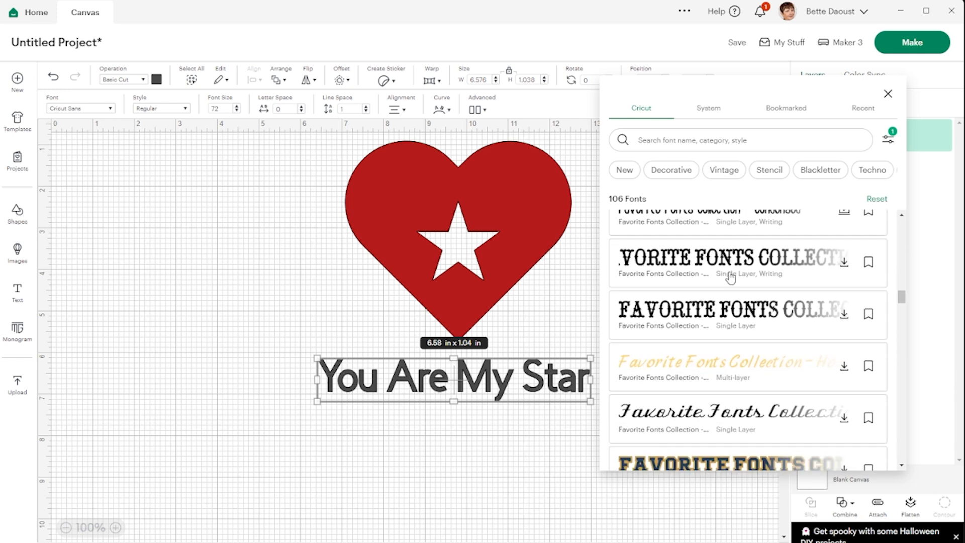
pyautogui.scroll(-5, 731, 277)
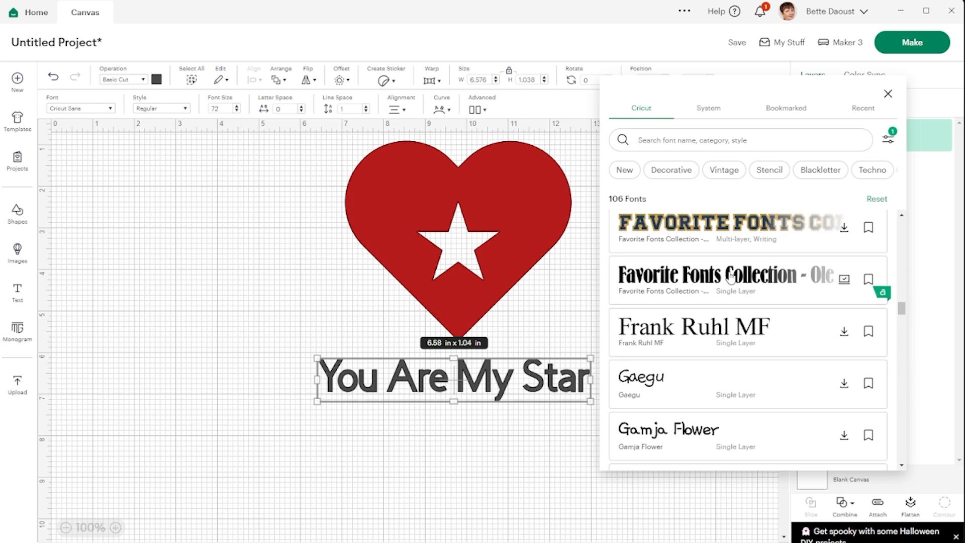
pyautogui.scroll(-2, 731, 277)
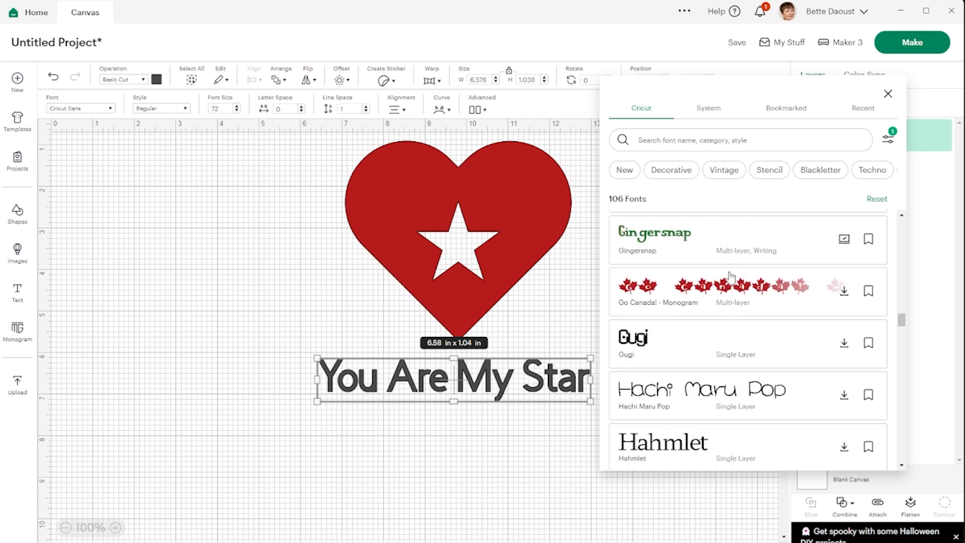
pyautogui.click(683, 243)
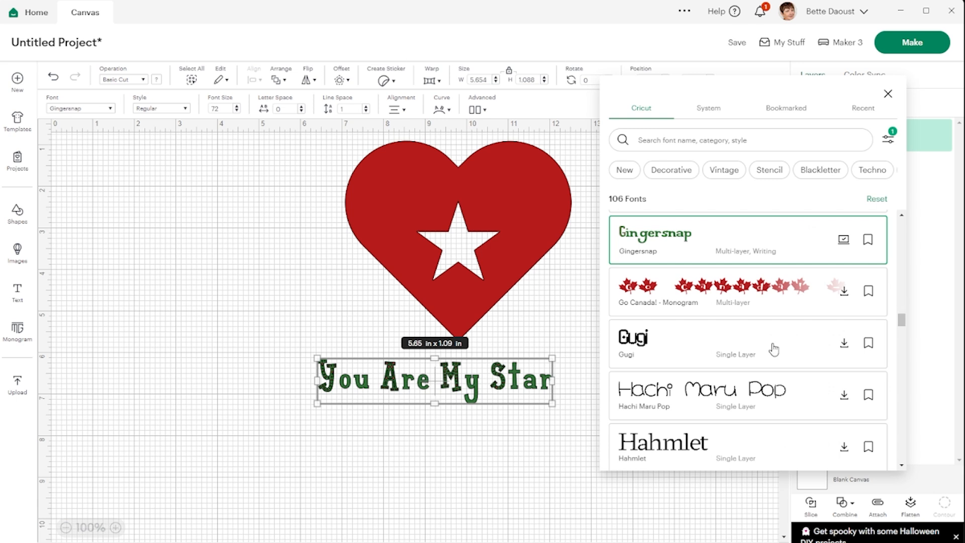
# Step: Browse more of the free Cricut fonts and add the All Caps filter to the list
pyautogui.scroll(-1, 775, 328)
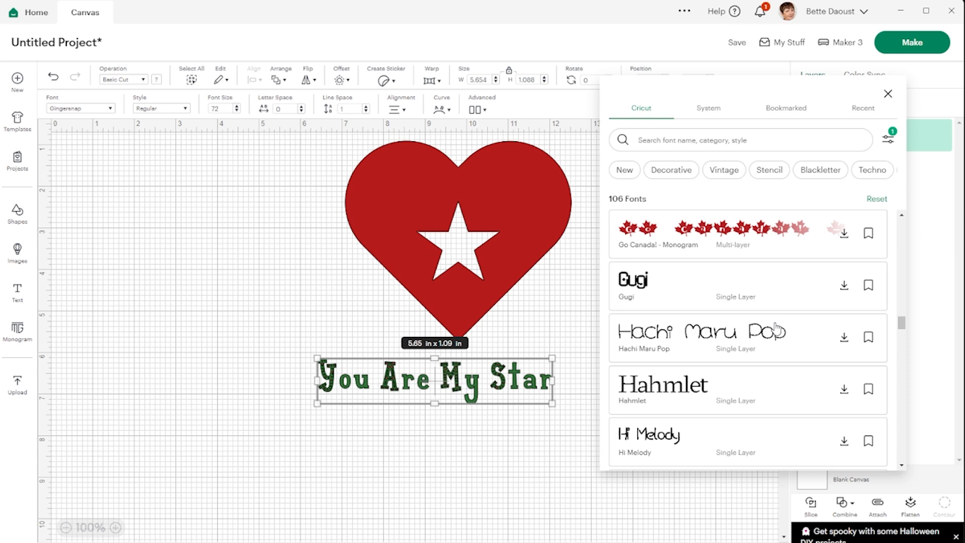
pyautogui.scroll(-2, 778, 330)
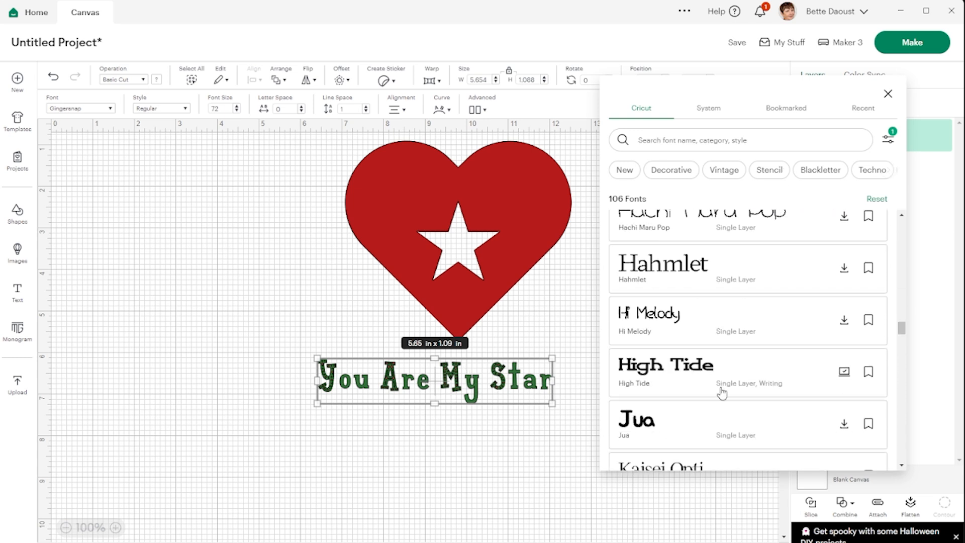
pyautogui.scroll(9, 722, 392)
pyautogui.scroll(8, 724, 387)
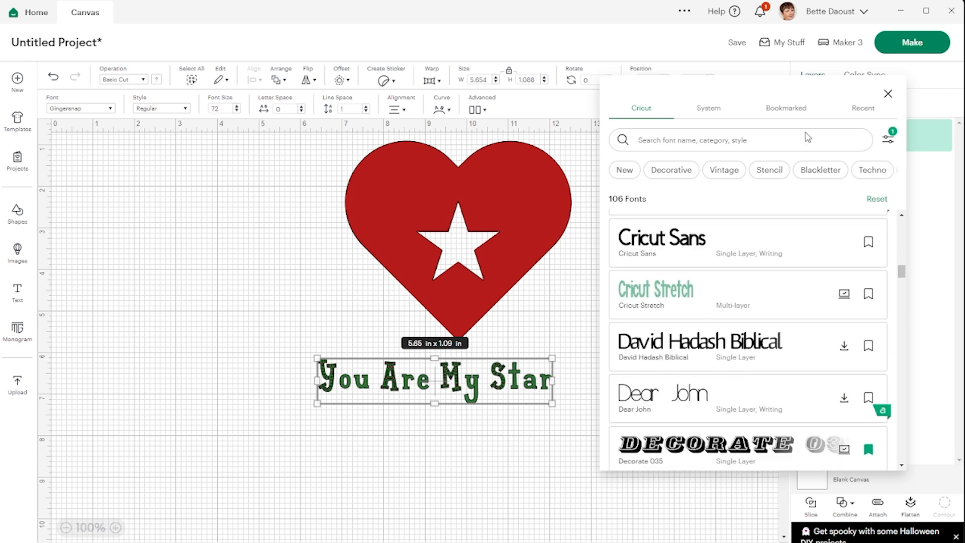
pyautogui.click(888, 142)
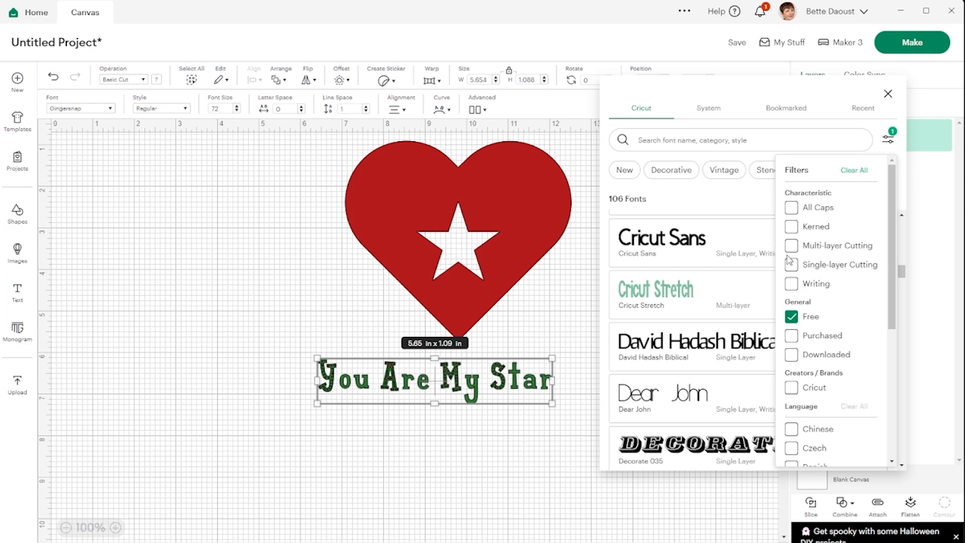
pyautogui.click(793, 209)
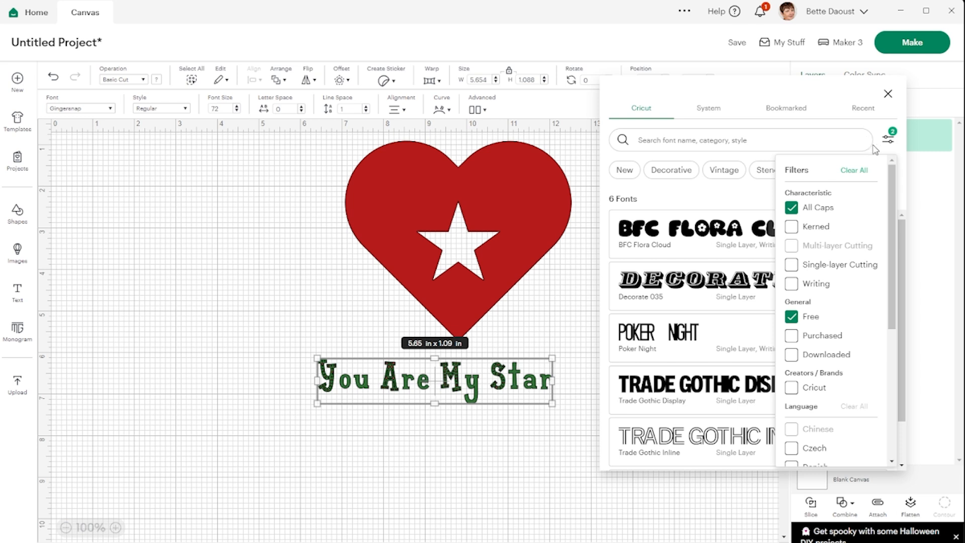
pyautogui.click(889, 142)
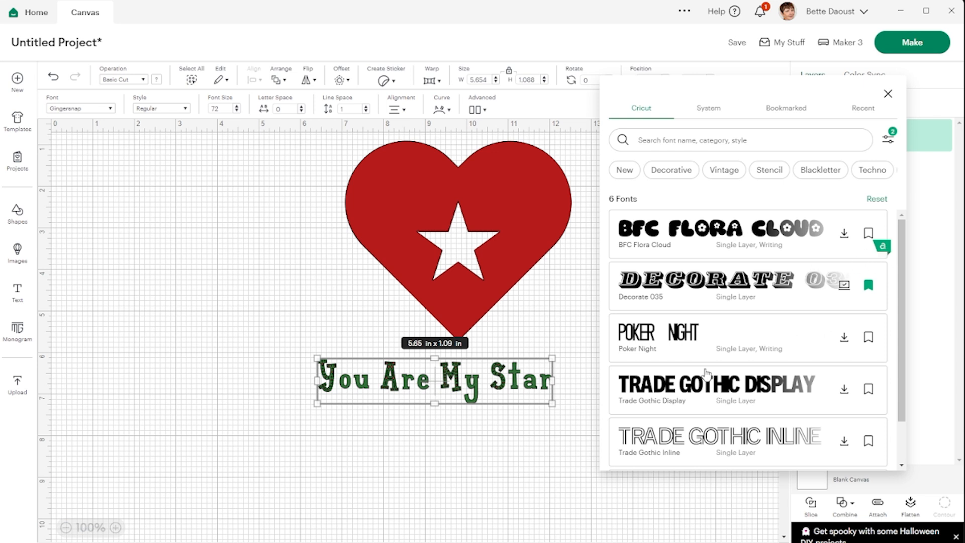
# Step: Change the text's font to Decorate 035 and centre the wide wording beneath the heart
pyautogui.scroll(-1, 711, 355)
pyautogui.scroll(-1, 711, 355)
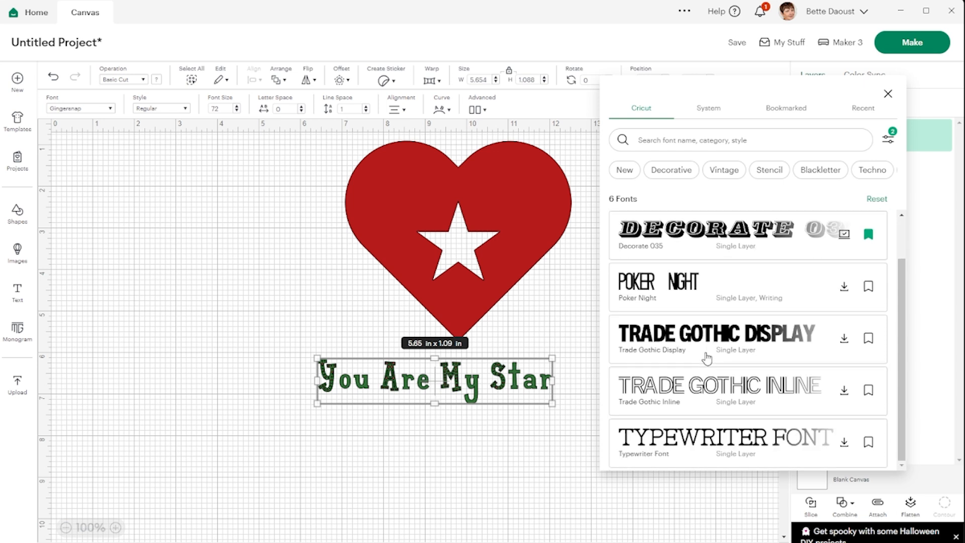
pyautogui.scroll(1, 708, 357)
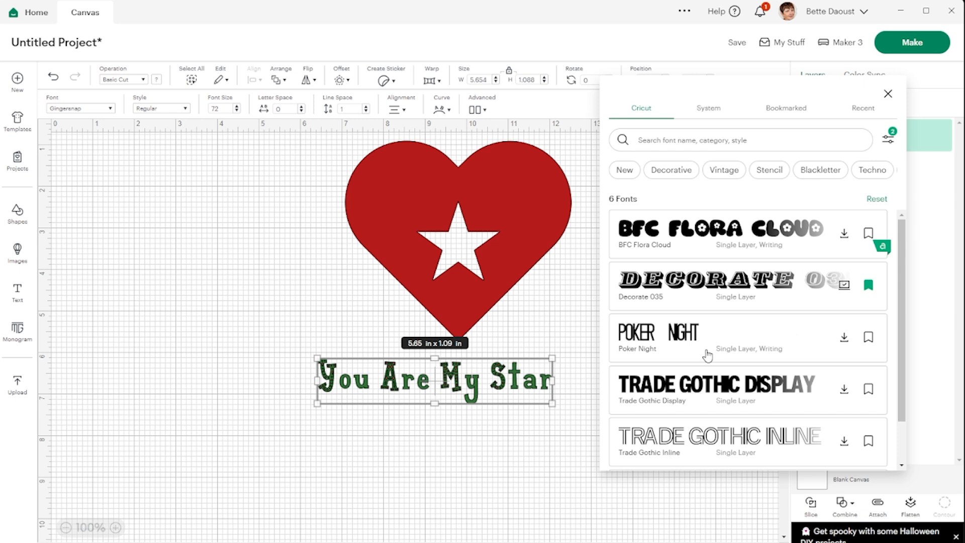
pyautogui.scroll(-1, 707, 356)
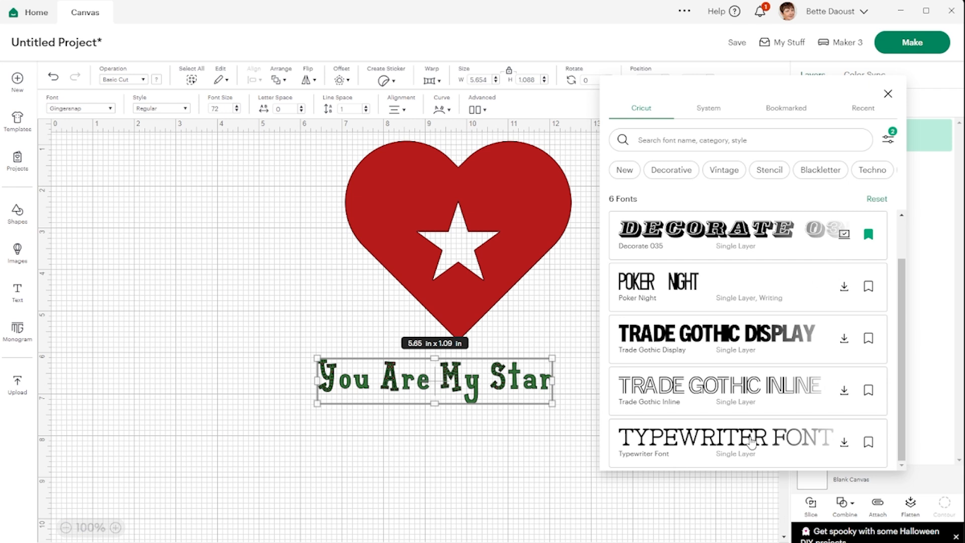
pyautogui.click(744, 237)
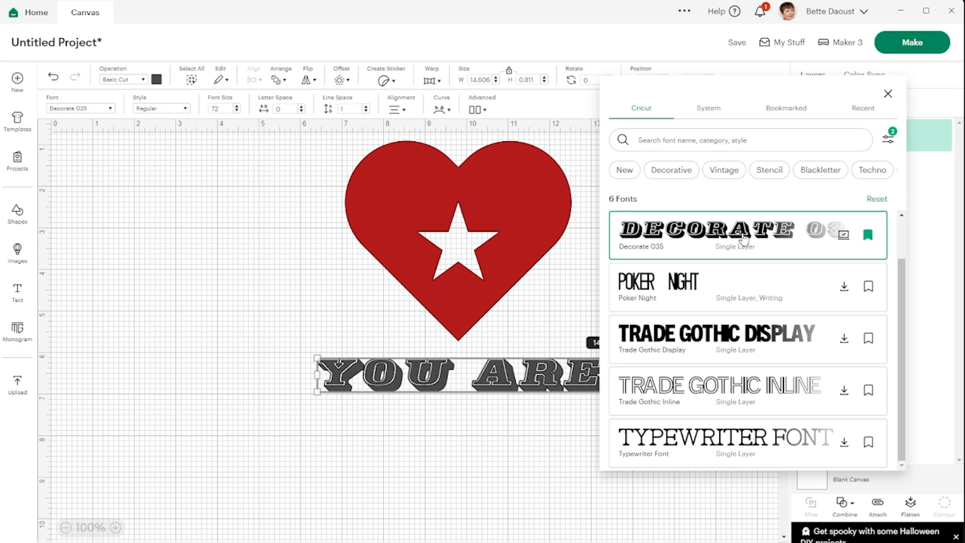
pyautogui.moveTo(518, 386); pyautogui.dragTo(348, 387)
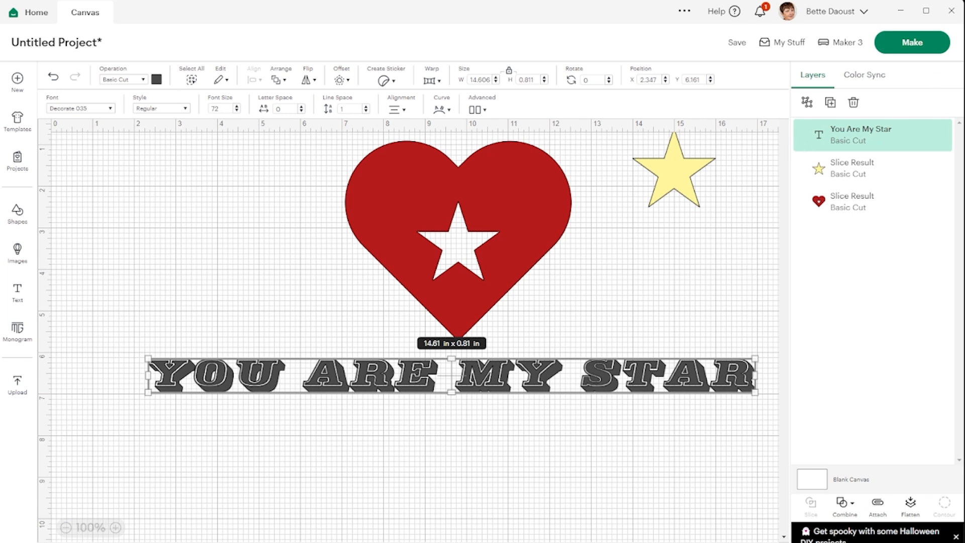
# Step: Reopen the text's font list and replace the All Caps filter with Writing, keeping the Free filter
pyautogui.click(97, 110)
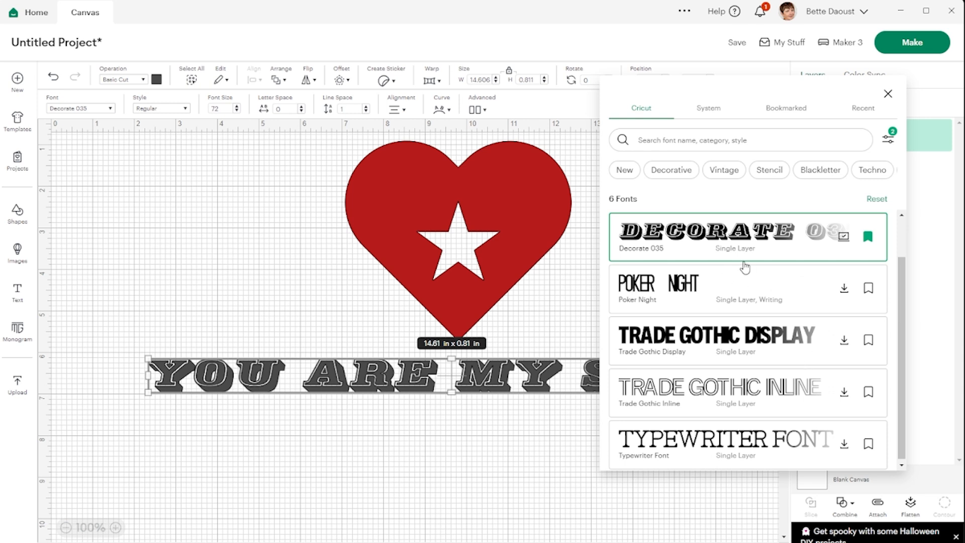
pyautogui.scroll(1, 730, 291)
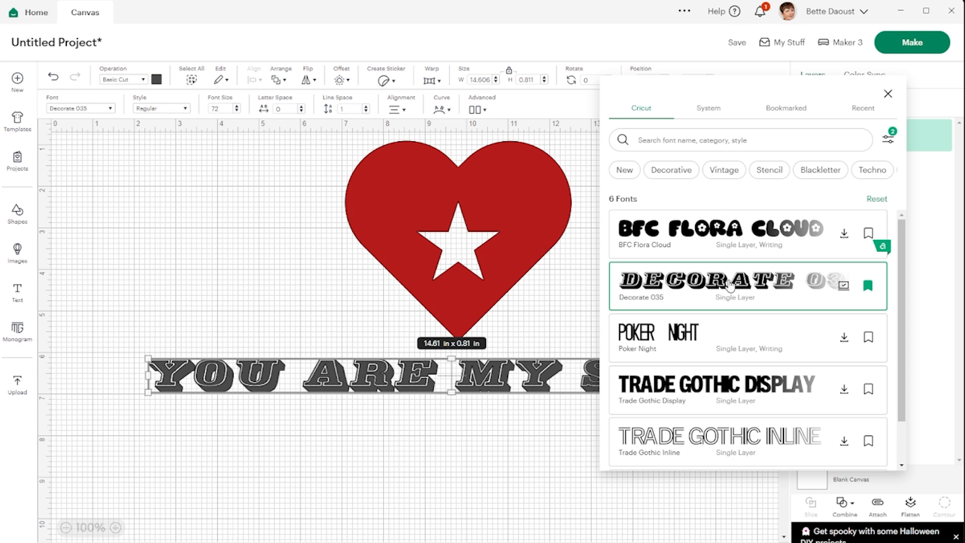
pyautogui.scroll(-1, 730, 285)
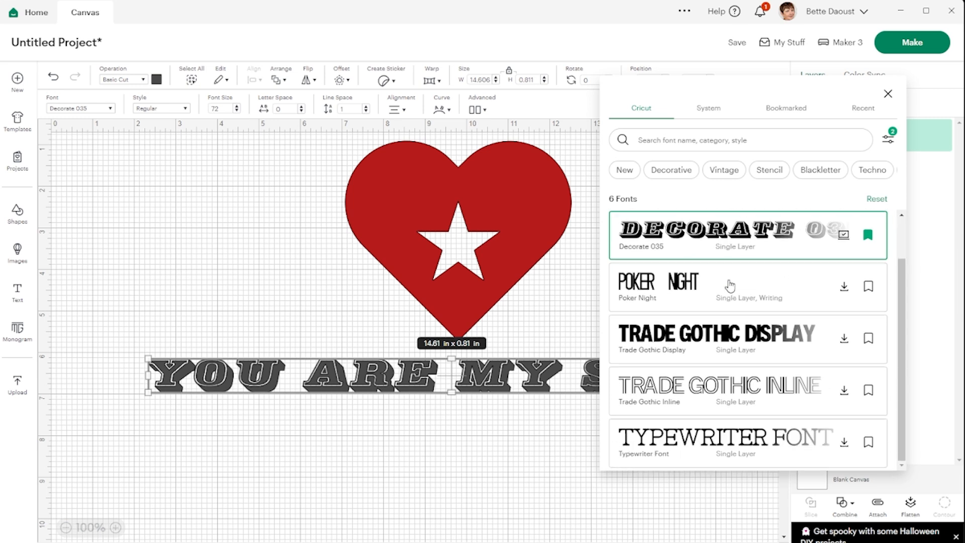
pyautogui.scroll(1, 734, 274)
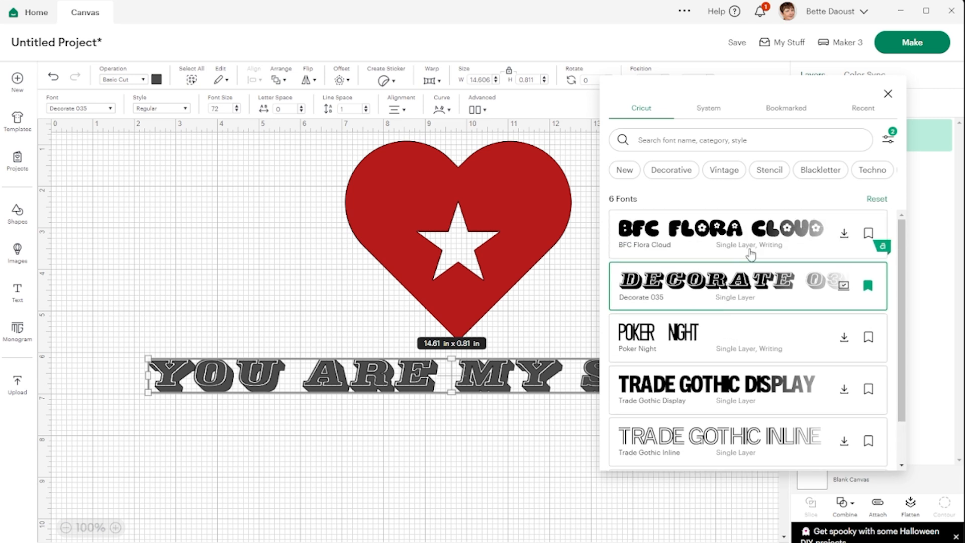
pyautogui.click(888, 142)
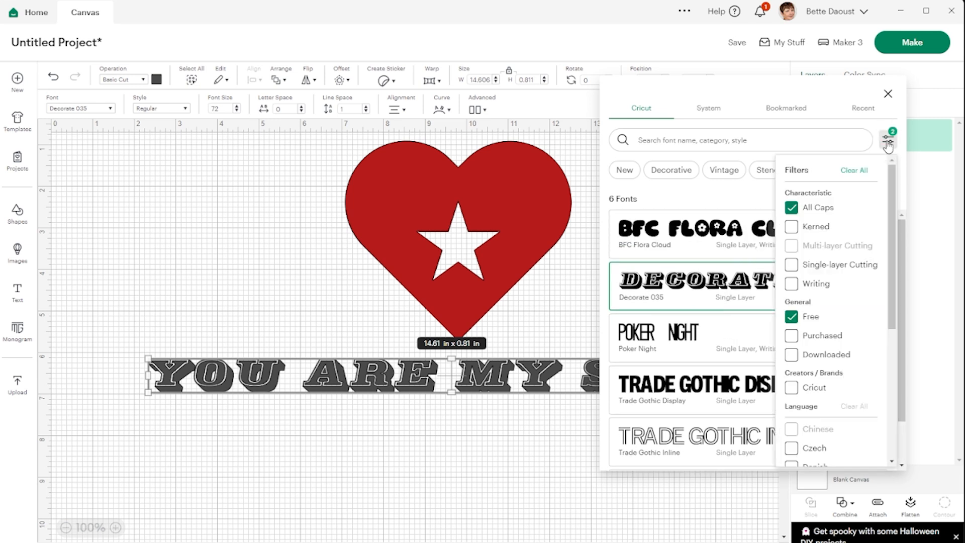
pyautogui.click(792, 210)
pyautogui.click(791, 284)
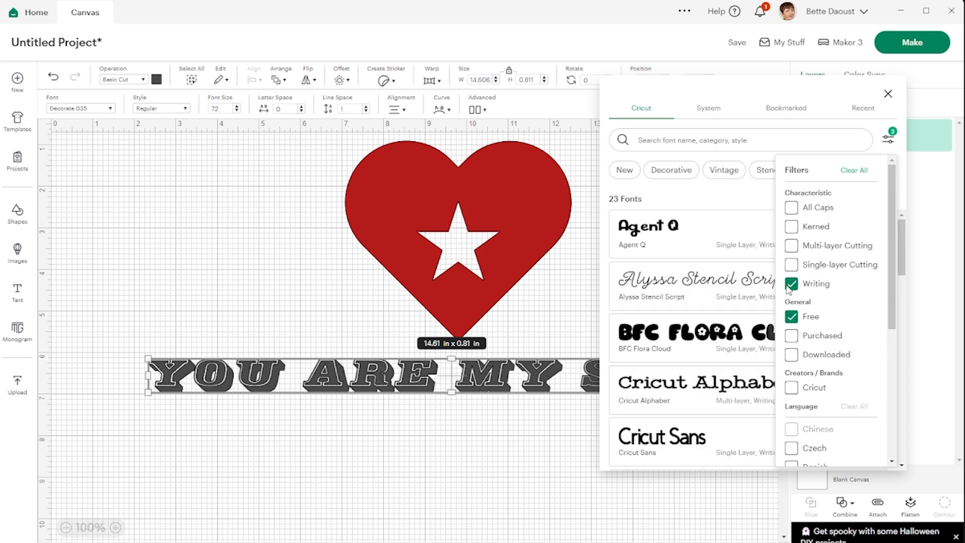
pyautogui.click(889, 142)
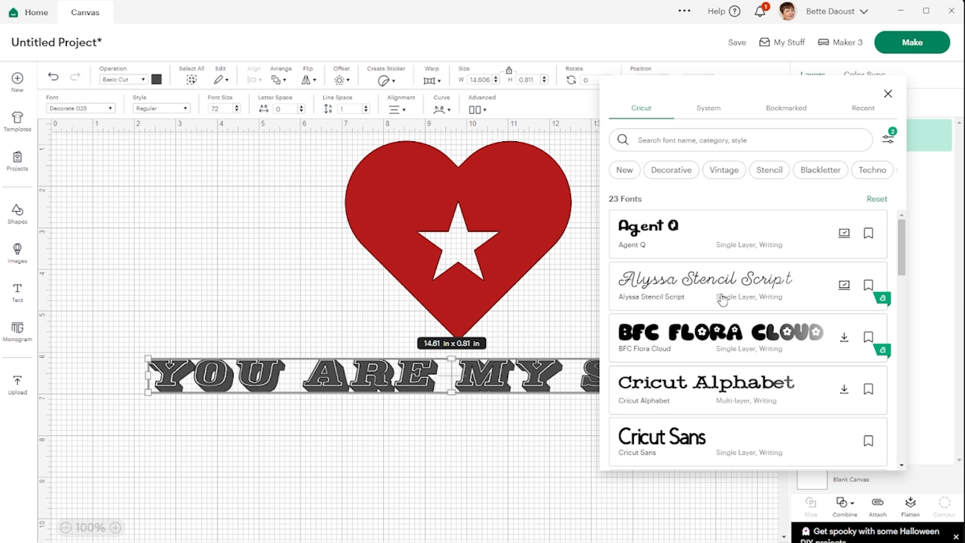
# Step: Browse the free writing fonts and try Favorite Fonts Collection - Little League and High Tide on the text
pyautogui.scroll(-1, 722, 295)
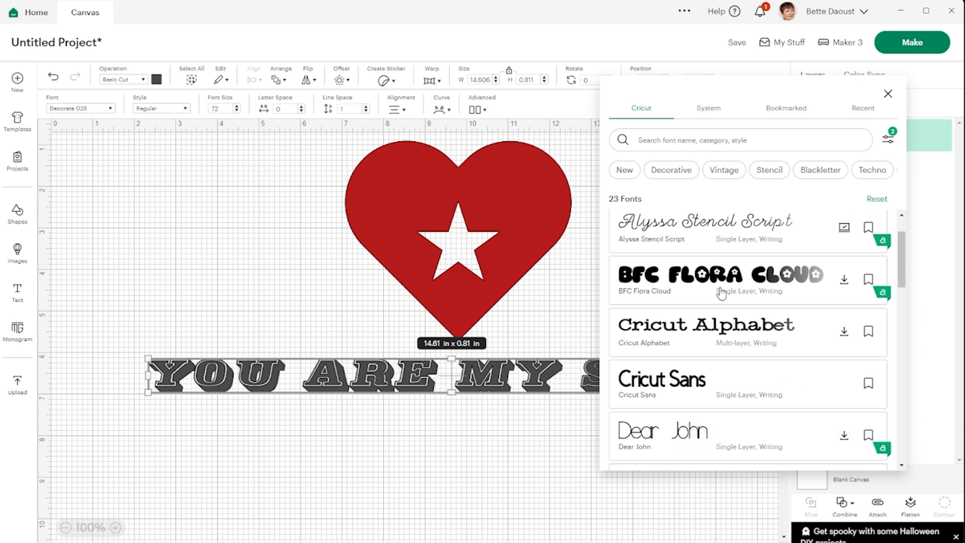
pyautogui.scroll(-1, 722, 294)
pyautogui.scroll(2, 724, 292)
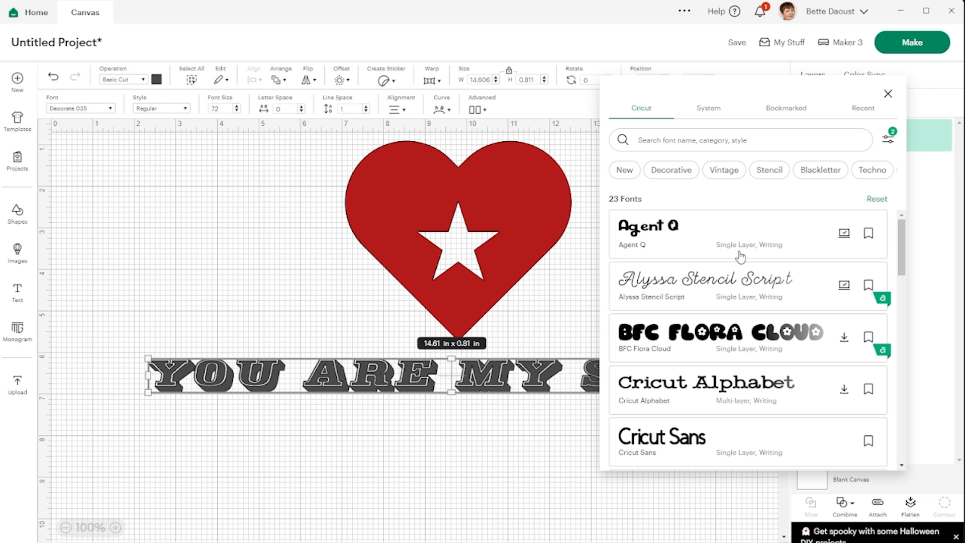
pyautogui.scroll(-3, 736, 241)
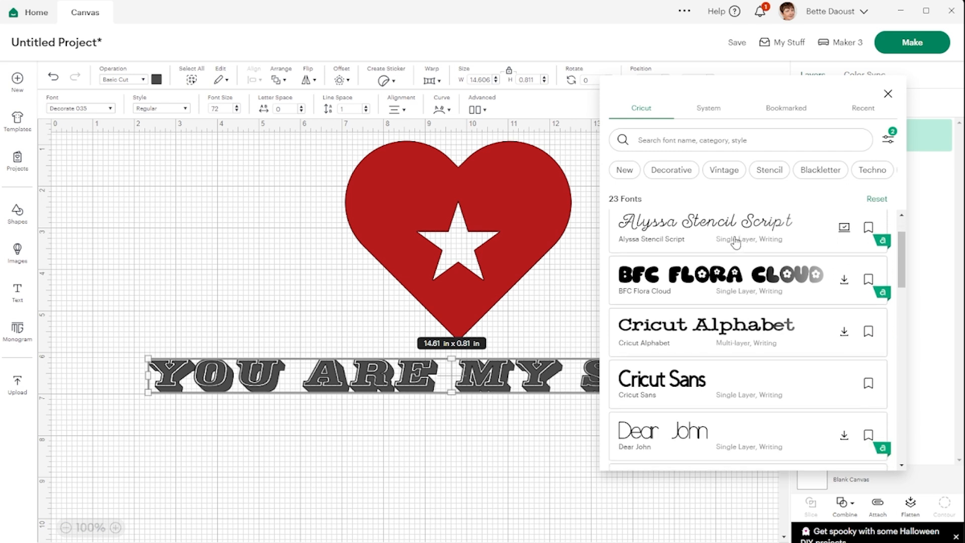
pyautogui.scroll(-3, 736, 242)
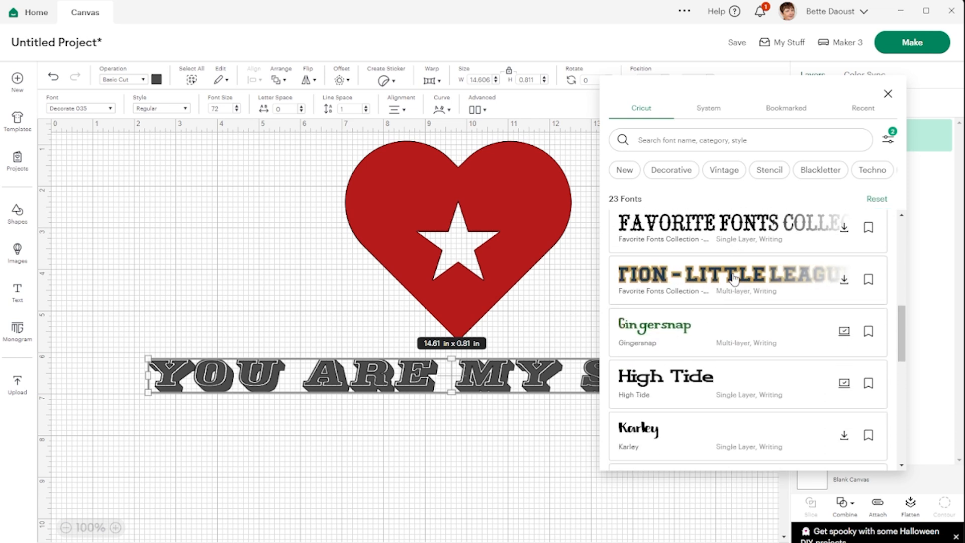
pyautogui.click(734, 278)
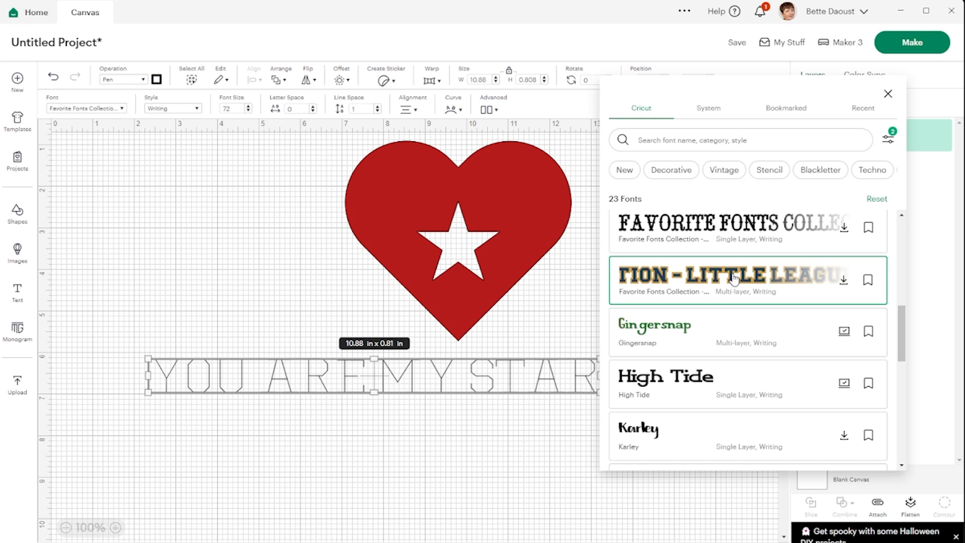
pyautogui.click(692, 383)
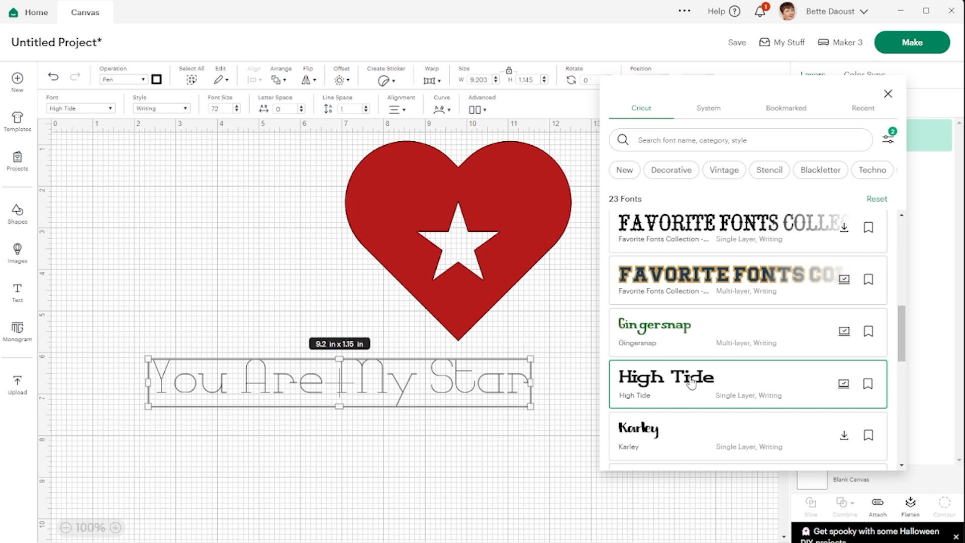
# Step: Set the text's font to Karley and centre the wording beneath the heart's tip
pyautogui.click(645, 434)
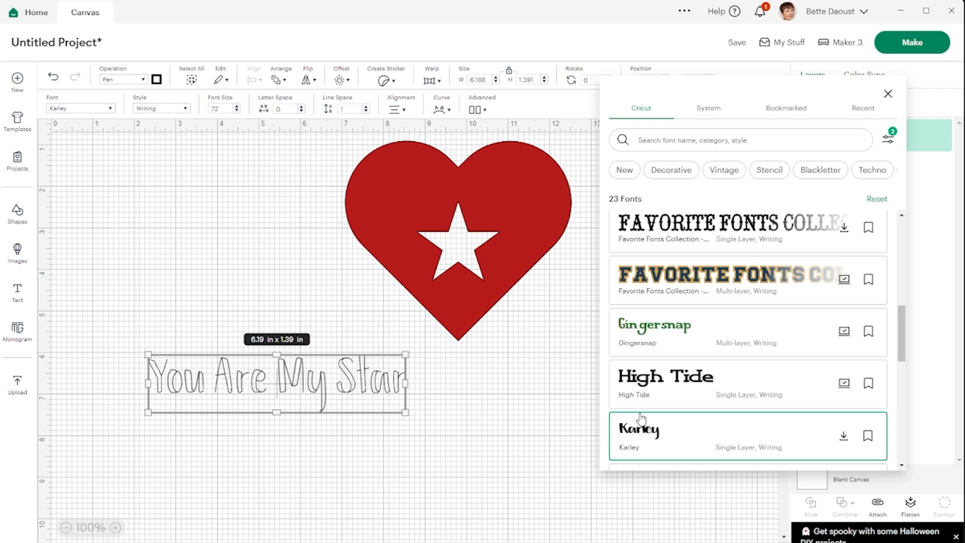
pyautogui.click(317, 389)
pyautogui.moveTo(317, 390); pyautogui.dragTo(504, 381)
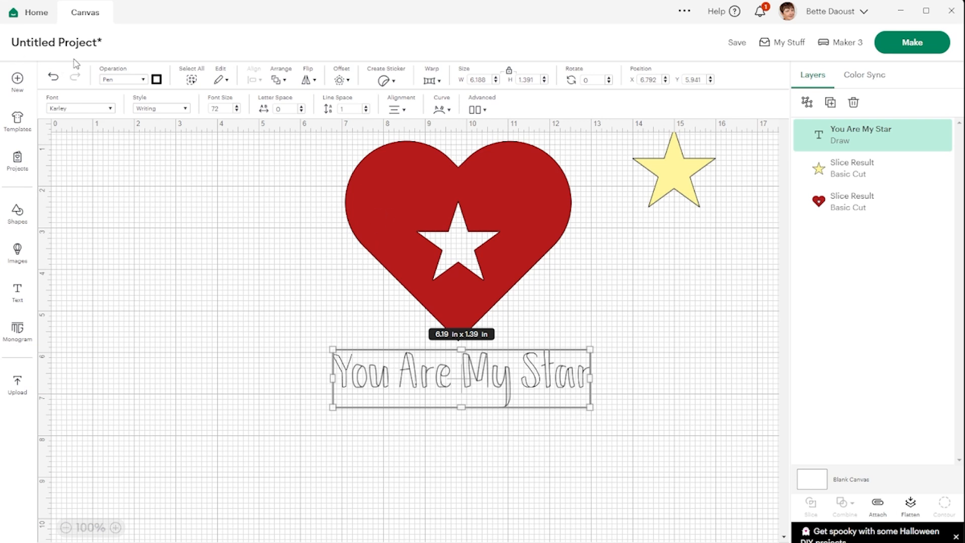
# Step: View the operation options available for the text and change its style to Bold Italic
pyautogui.click(144, 81)
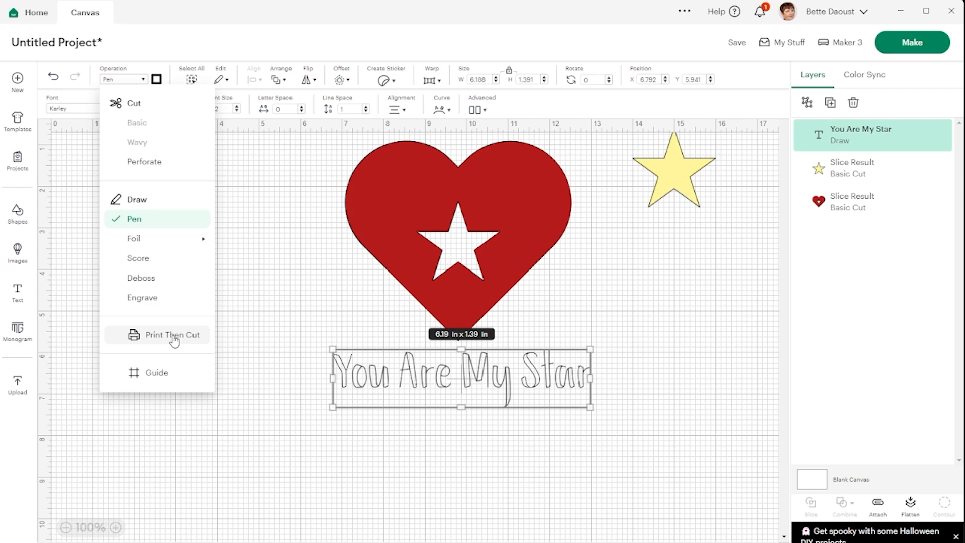
pyautogui.click(381, 382)
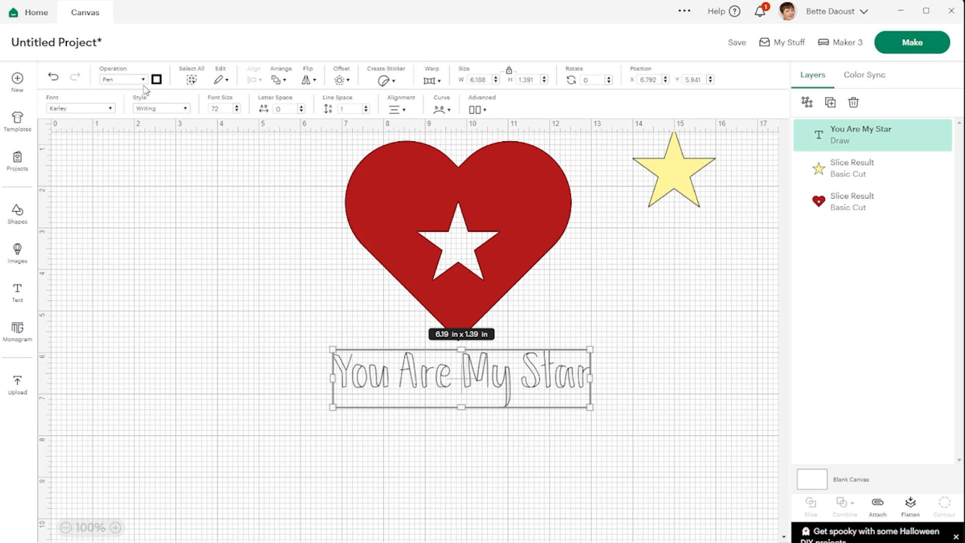
pyautogui.click(186, 109)
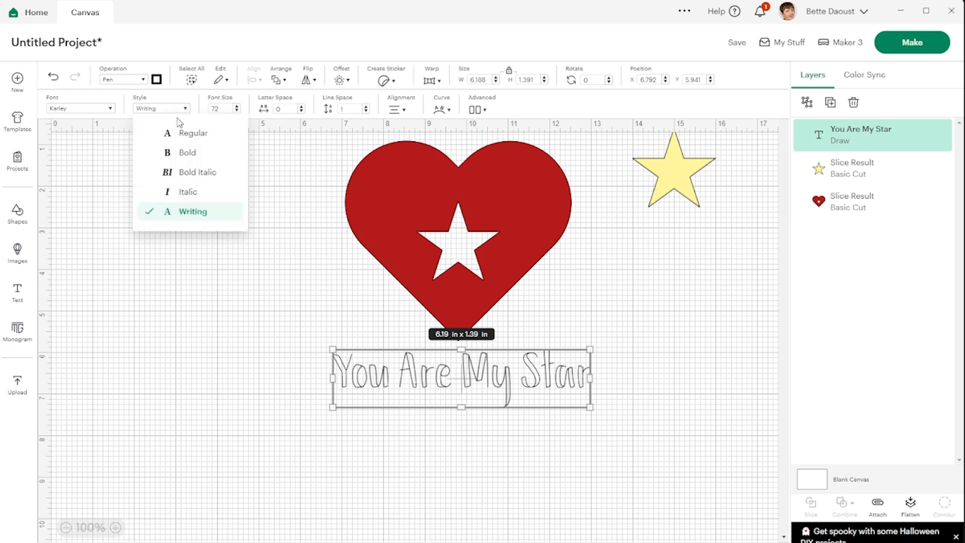
pyautogui.click(192, 174)
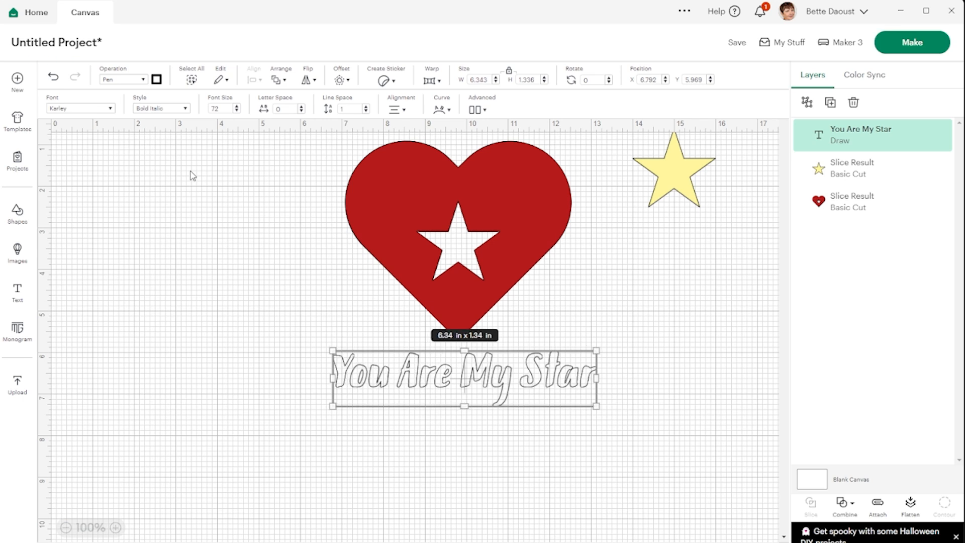
# Step: Try the Regular and Italic styles on the Karley wording beneath the heart
pyautogui.click(187, 108)
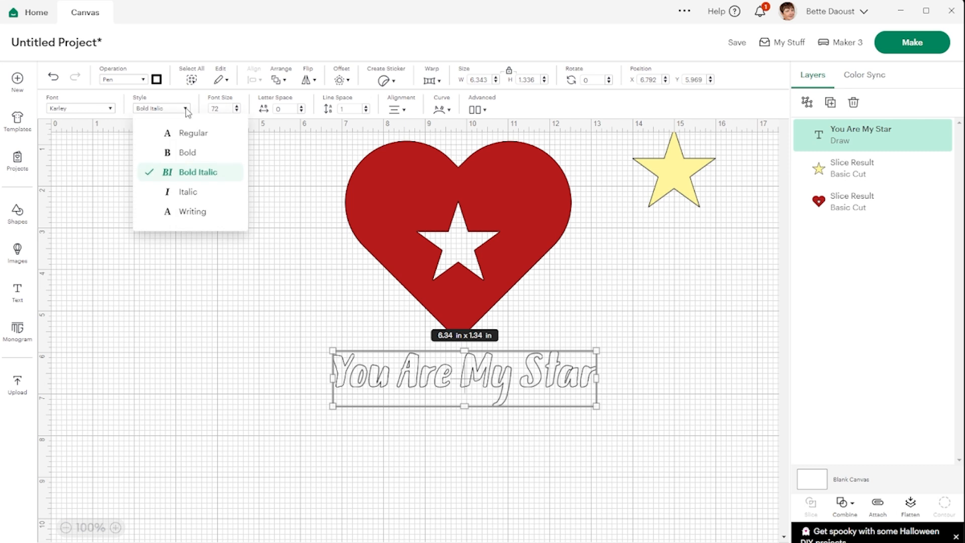
pyautogui.click(200, 138)
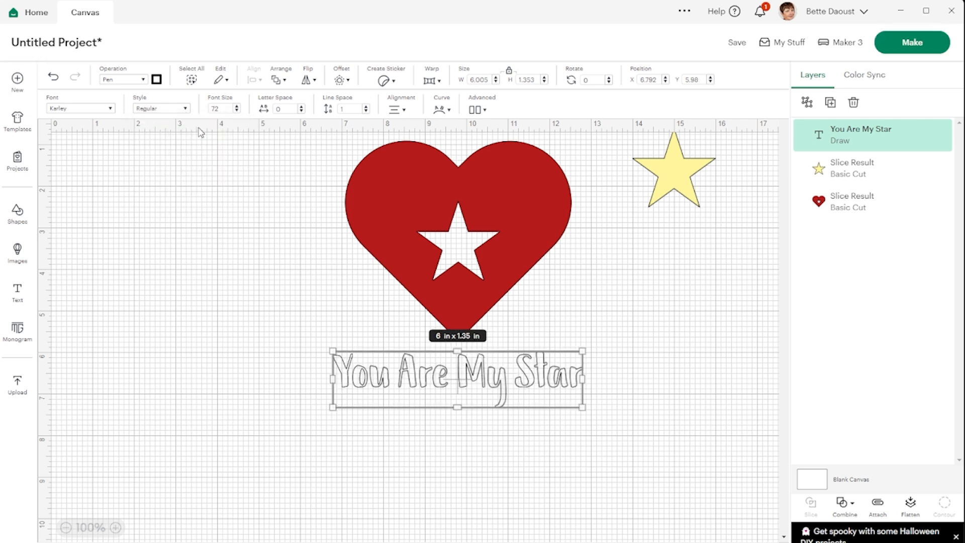
pyautogui.click(171, 109)
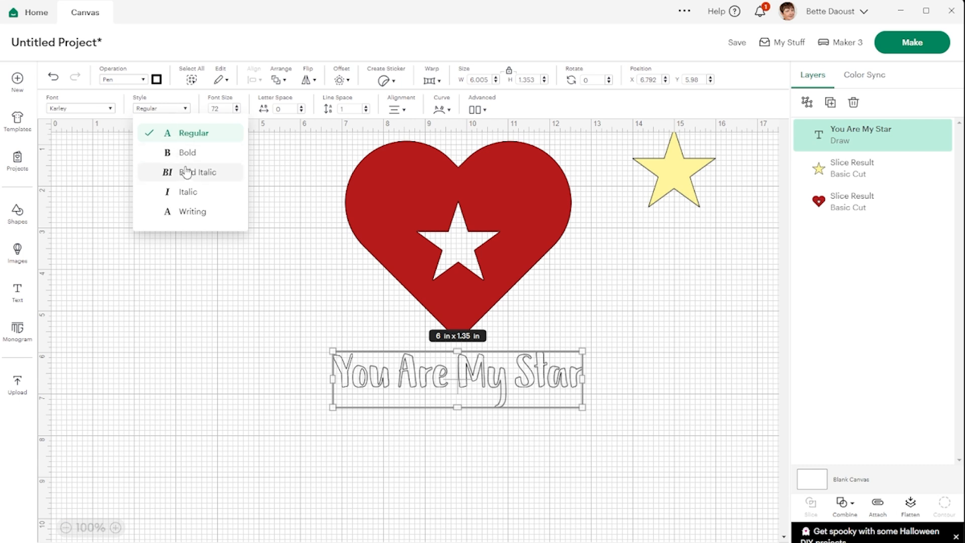
pyautogui.click(187, 192)
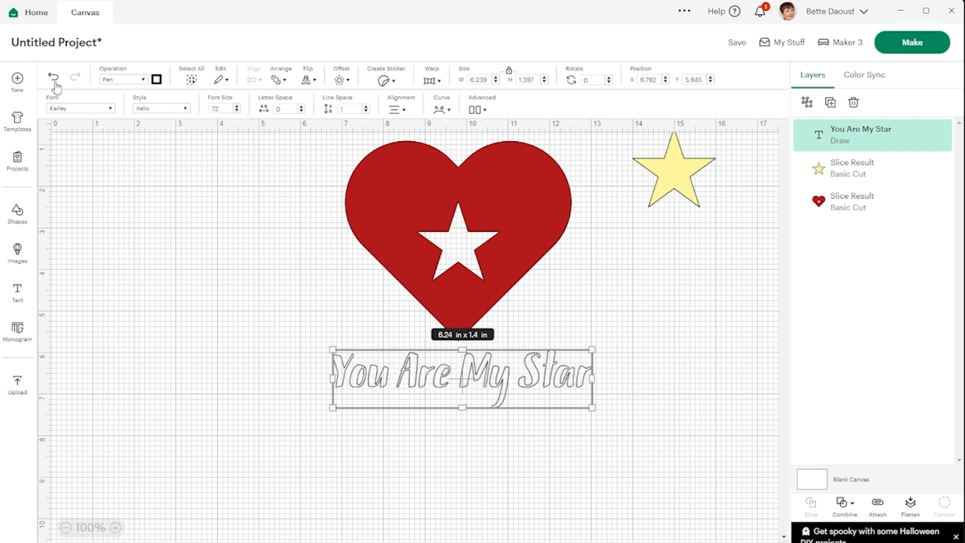
# Step: Change the wording's font to Gingersnap from the filtered font list, then close the list
pyautogui.click(92, 112)
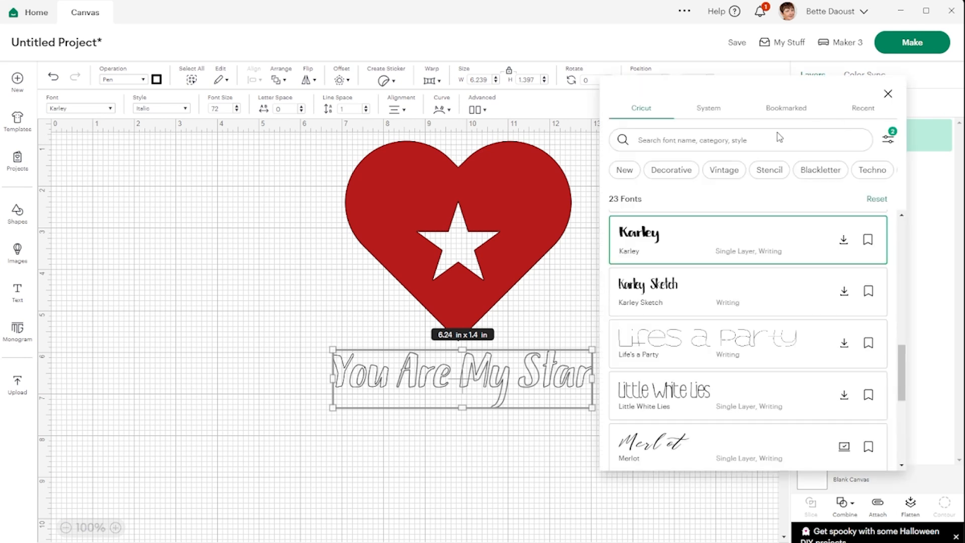
pyautogui.scroll(-4, 756, 275)
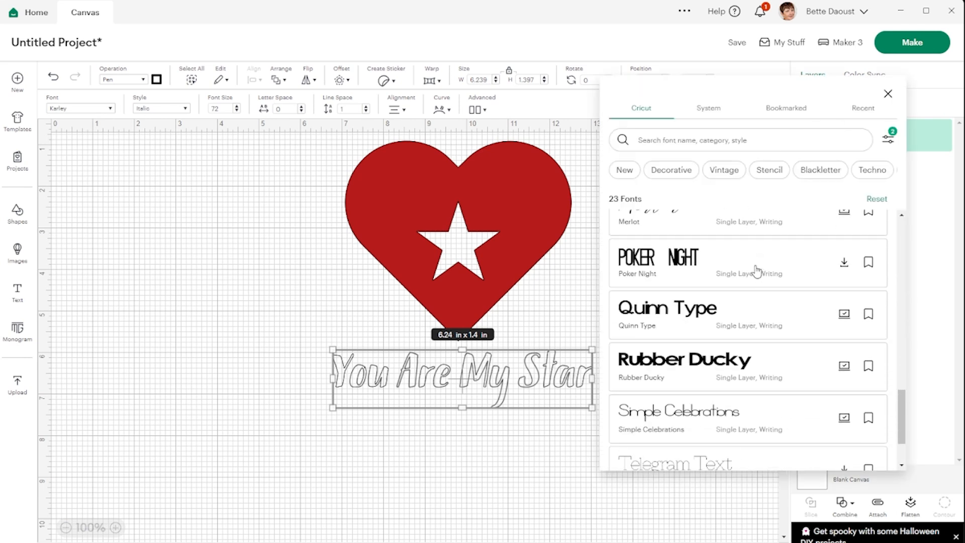
pyautogui.scroll(6, 757, 270)
pyautogui.scroll(-2, 757, 270)
pyautogui.scroll(-3, 757, 270)
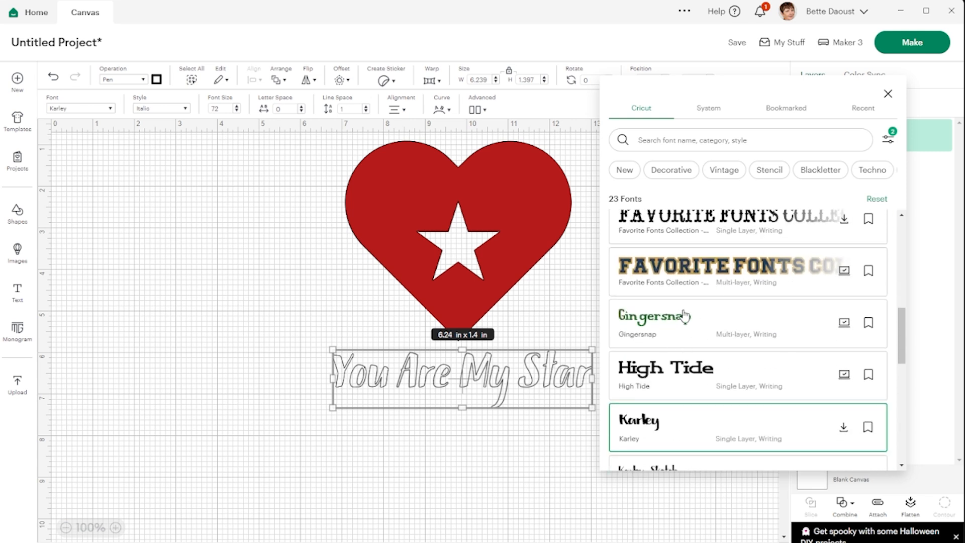
pyautogui.click(684, 316)
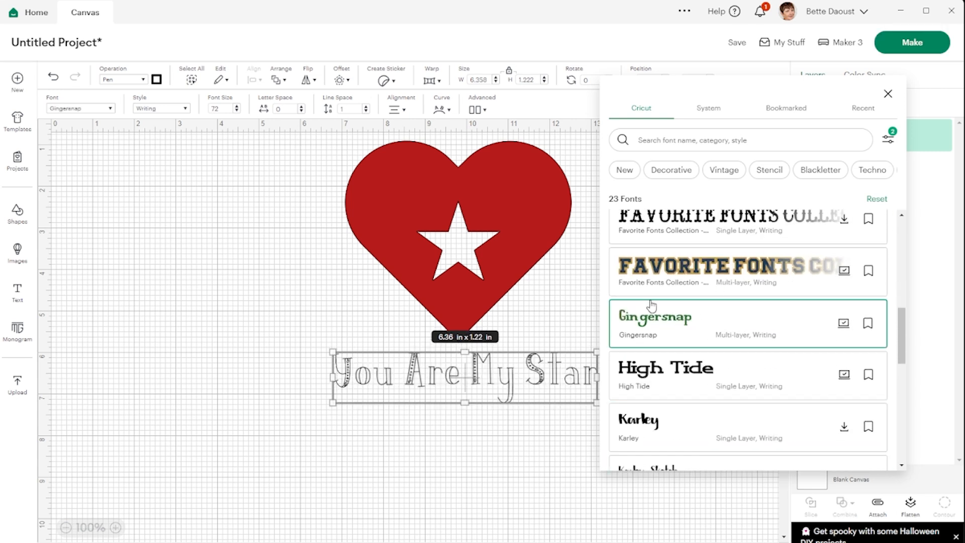
pyautogui.click(409, 458)
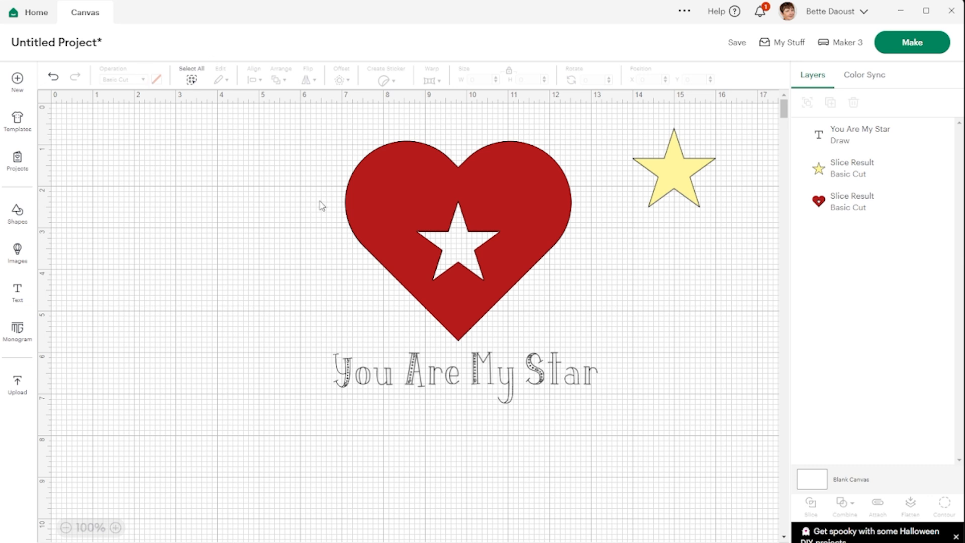
# Step: Switch the Gingersnap text to the Regular style and move it back below the heart's tip
pyautogui.click(440, 373)
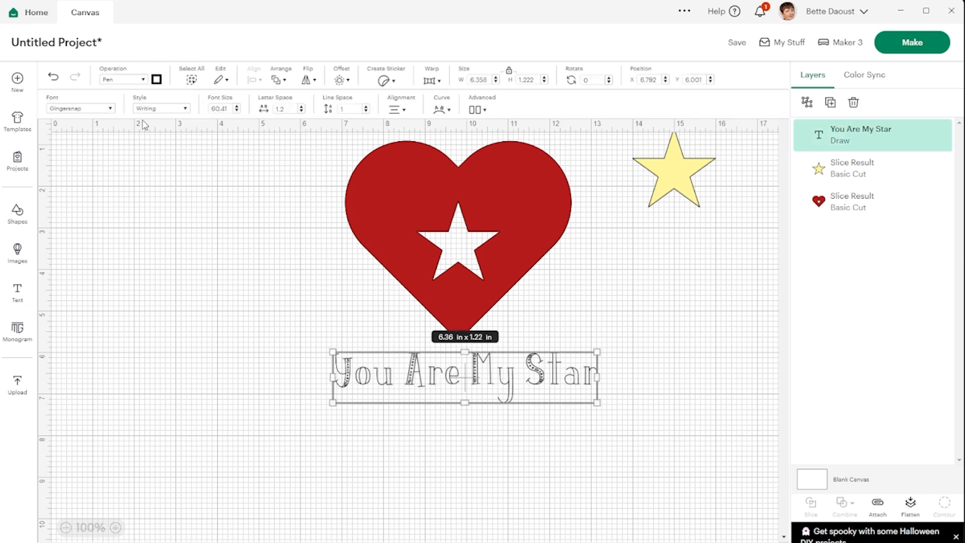
pyautogui.click(172, 112)
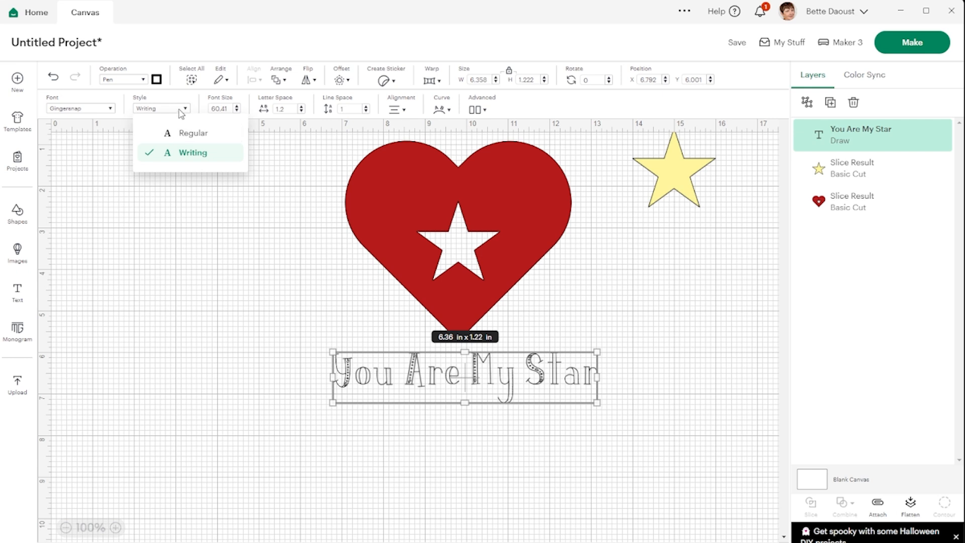
pyautogui.click(202, 137)
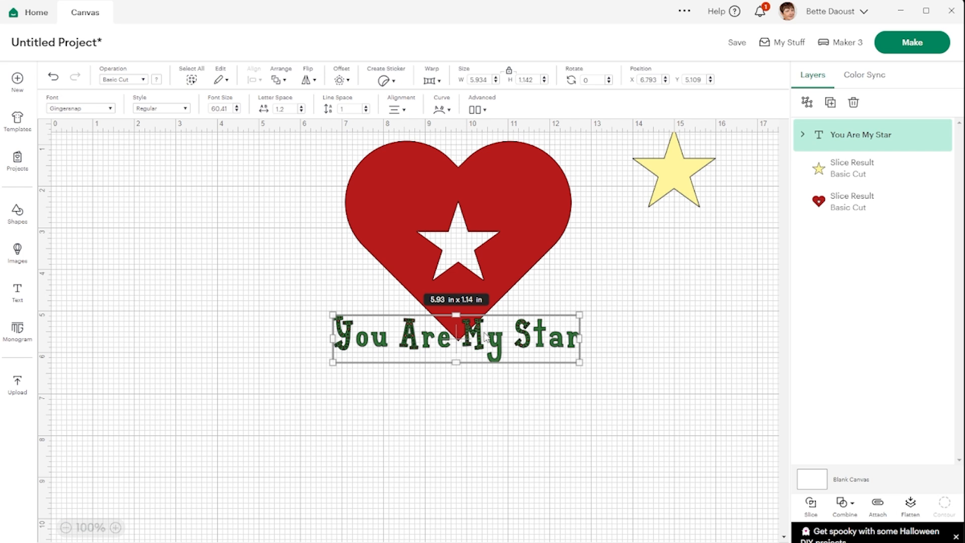
pyautogui.moveTo(483, 340); pyautogui.dragTo(487, 380)
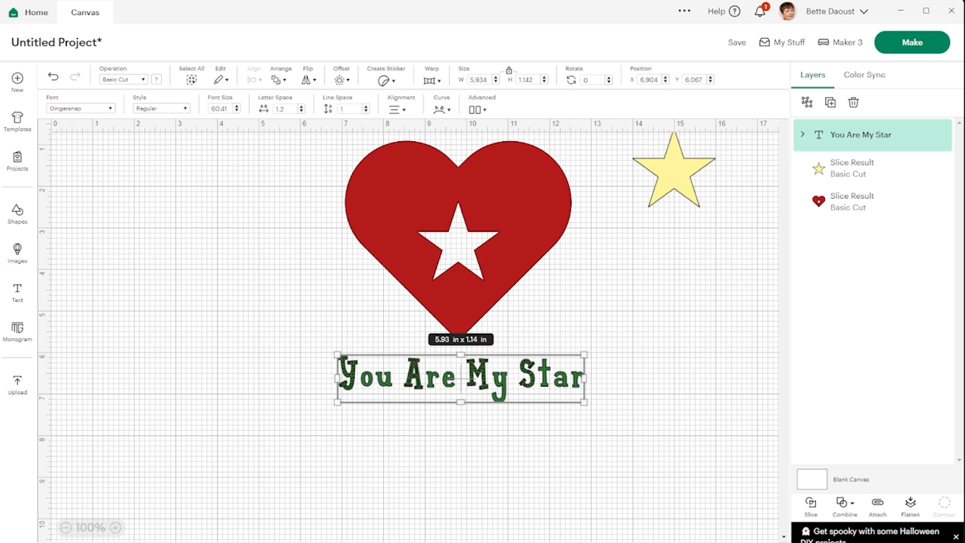
# Step: Look through the recent uploads and view the details and options of the dark green Ugly 3 pattern image
pyautogui.click(20, 387)
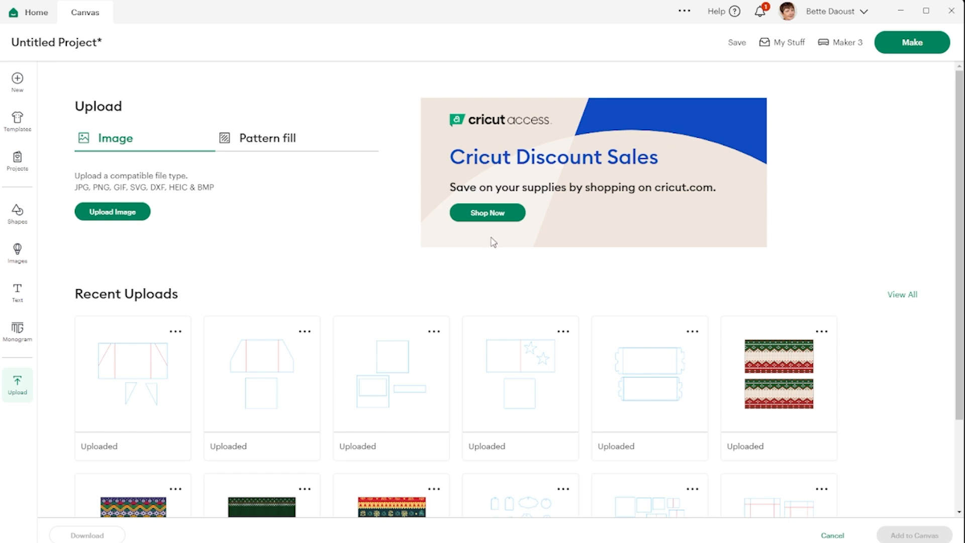
pyautogui.click(18, 385)
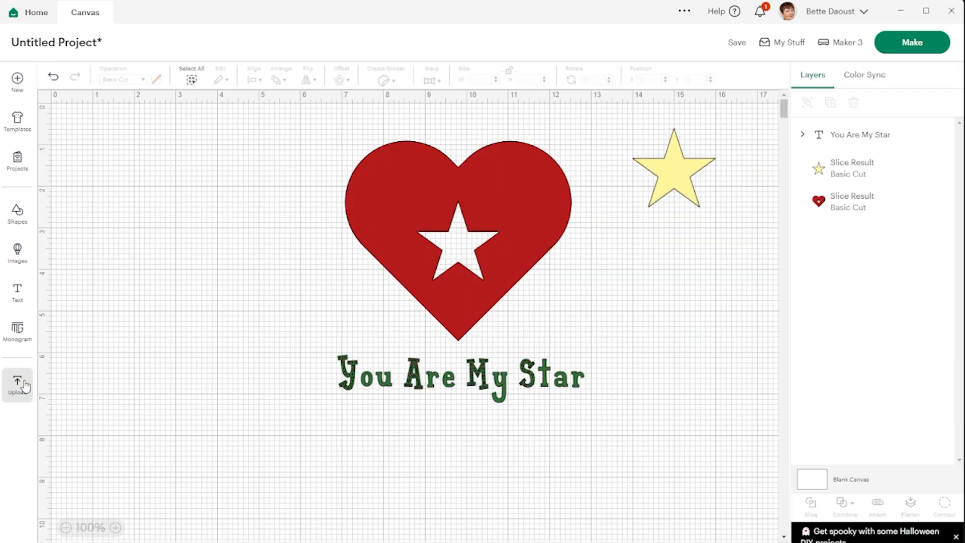
pyautogui.click(18, 384)
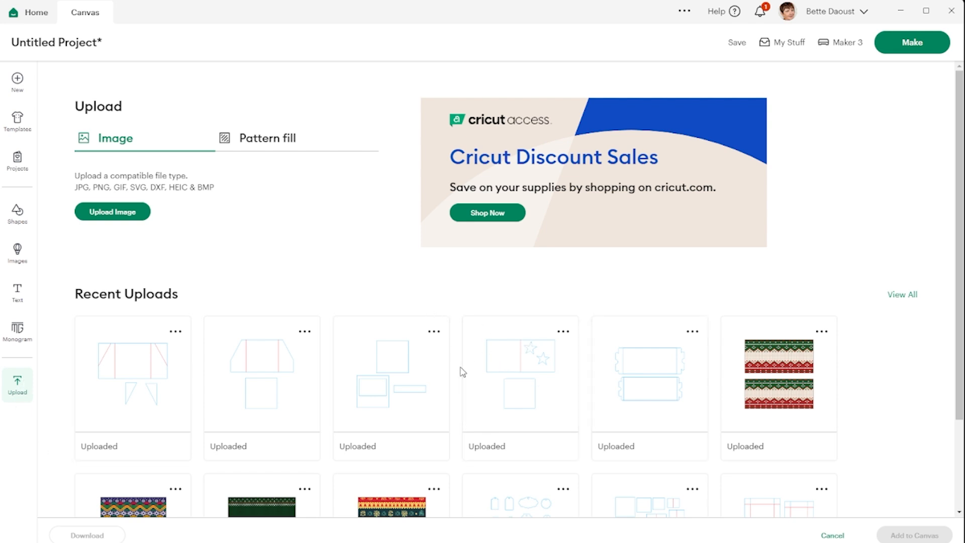
pyautogui.scroll(-3, 388, 362)
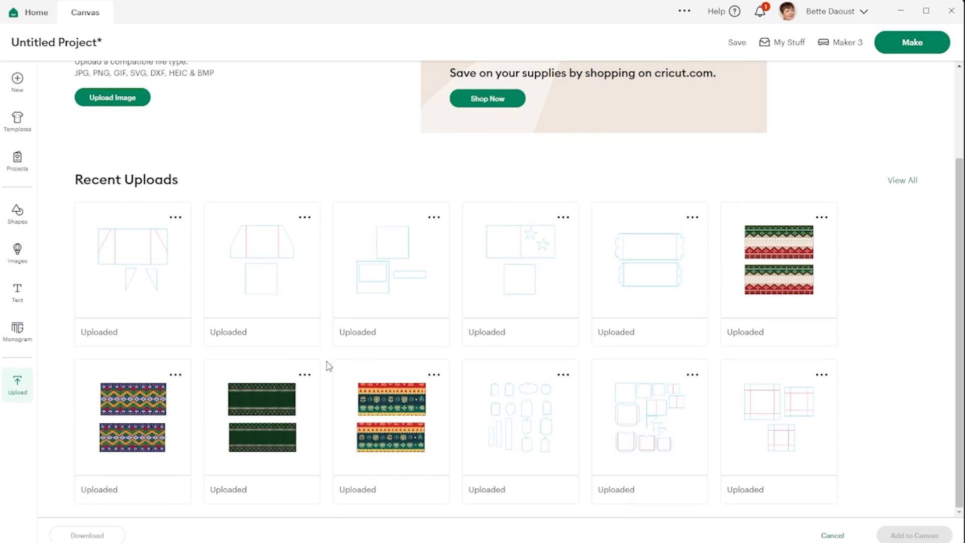
pyautogui.click(307, 378)
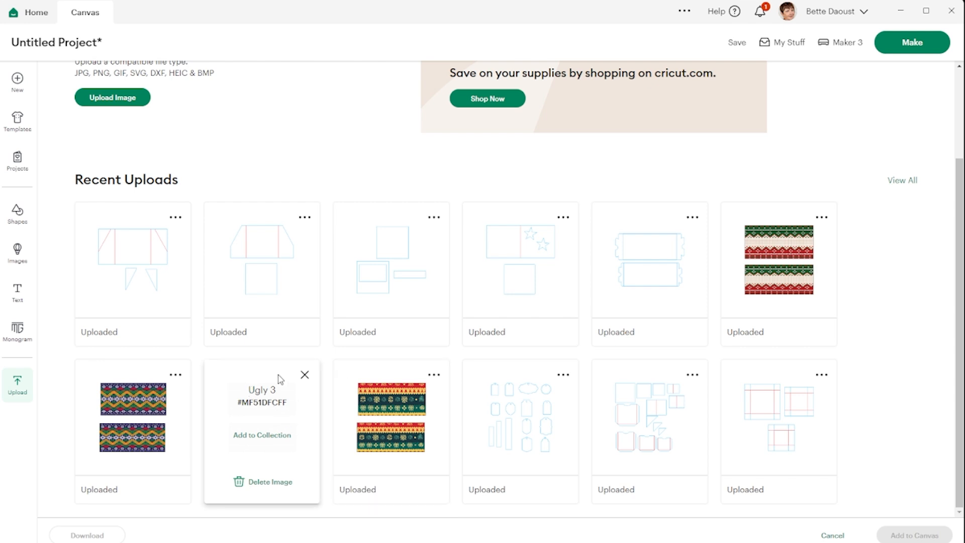
pyautogui.click(305, 375)
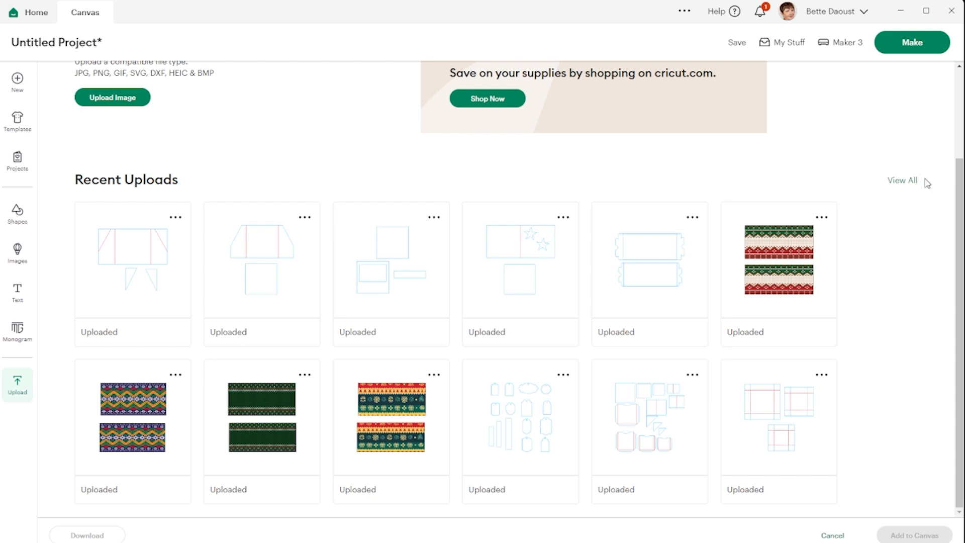
# Step: Browse the full collection of uploaded images, view the campfire photo's details page, and return to the collection
pyautogui.click(900, 188)
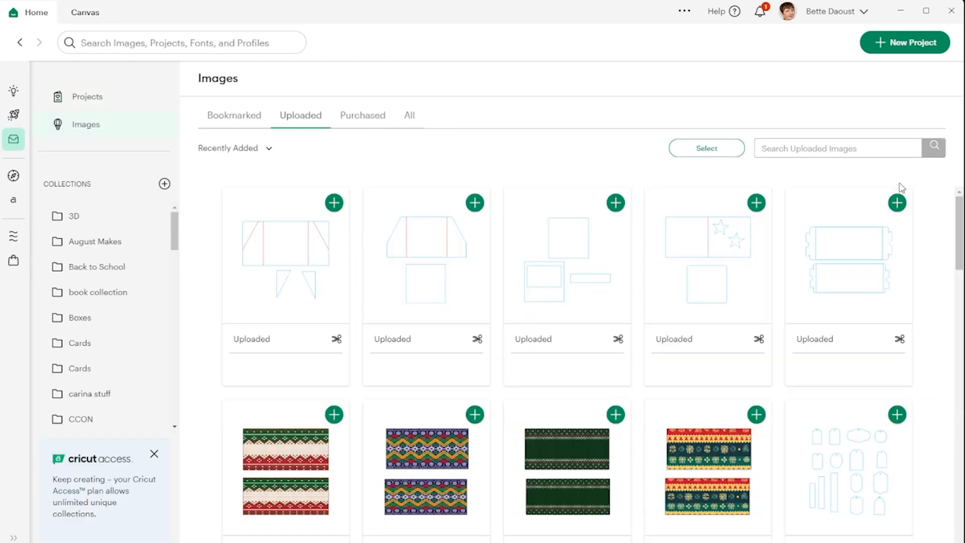
pyautogui.scroll(-1, 552, 345)
pyautogui.scroll(-15, 552, 347)
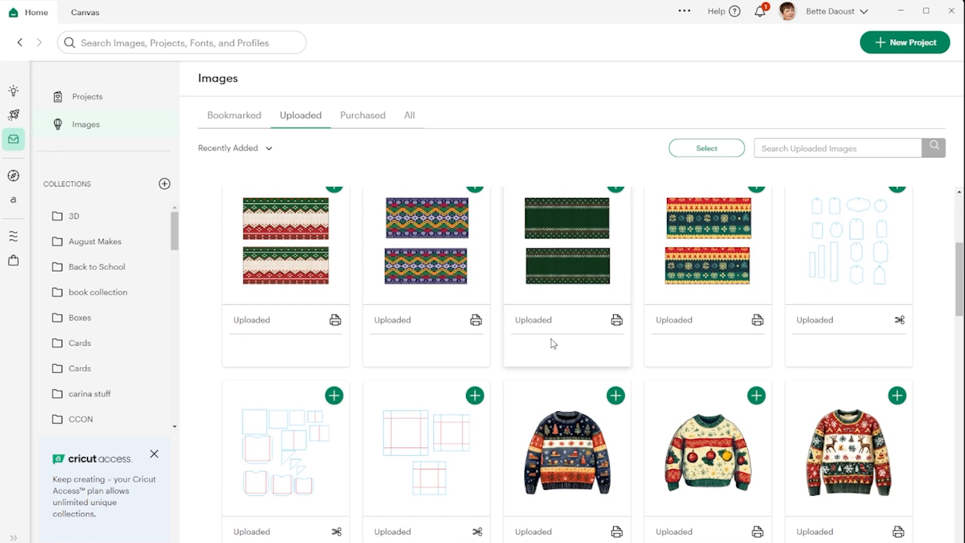
pyautogui.scroll(-15, 554, 344)
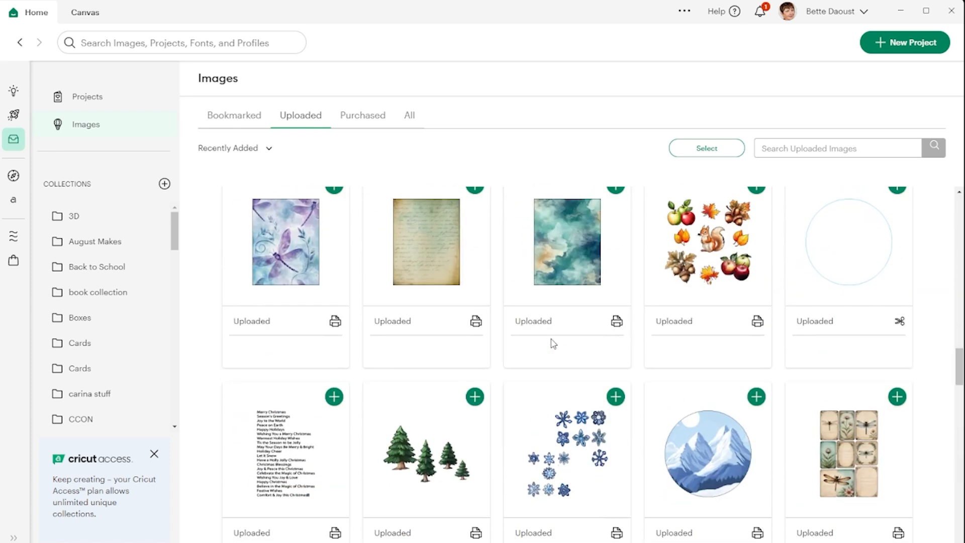
pyautogui.scroll(-12, 554, 344)
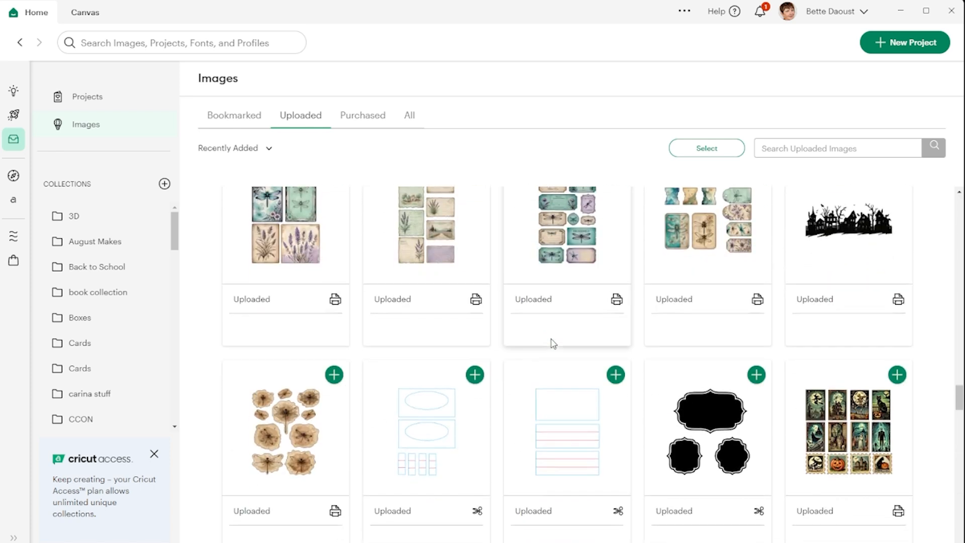
pyautogui.scroll(-3, 552, 345)
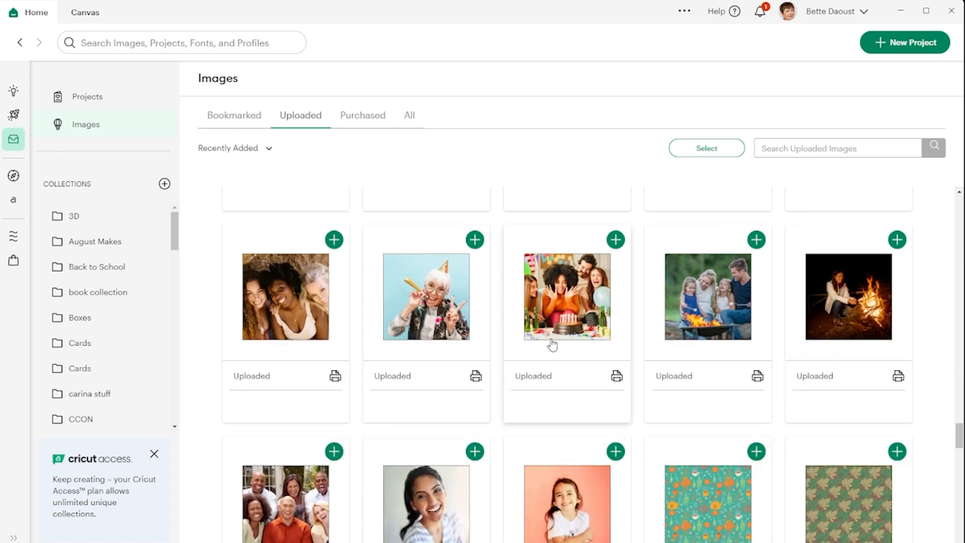
pyautogui.click(851, 242)
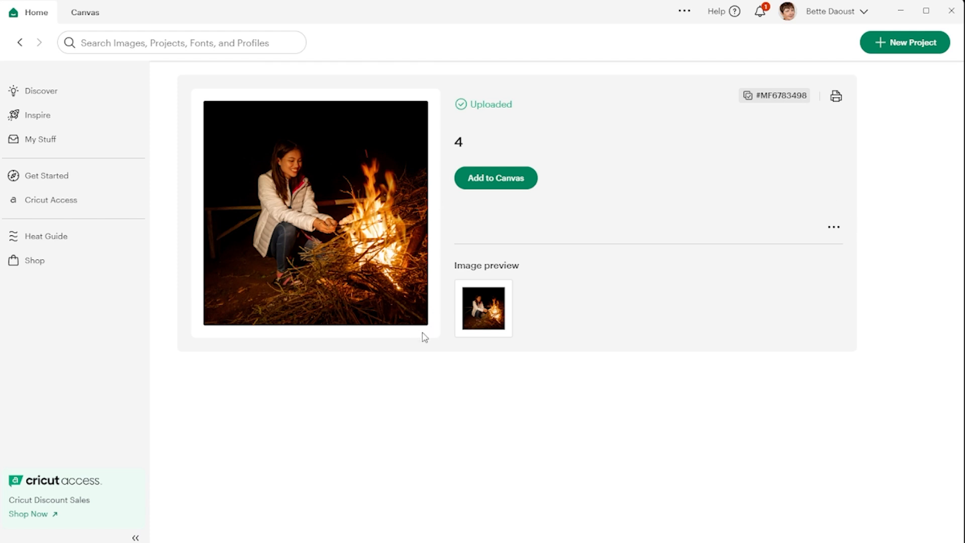
pyautogui.click(20, 45)
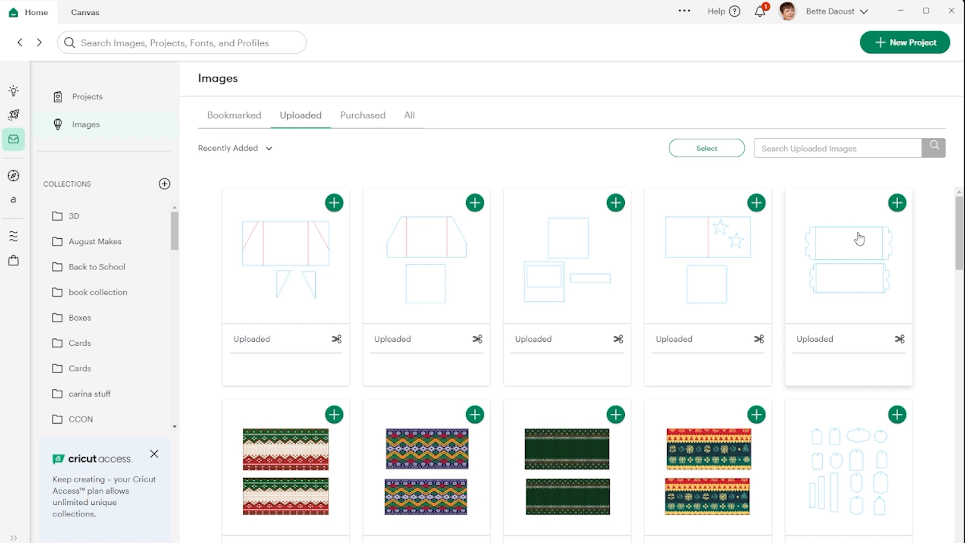
# Step: Permanently delete the uploaded photo of the woman beside the campfire
pyautogui.scroll(-15, 686, 436)
pyautogui.scroll(-15, 687, 436)
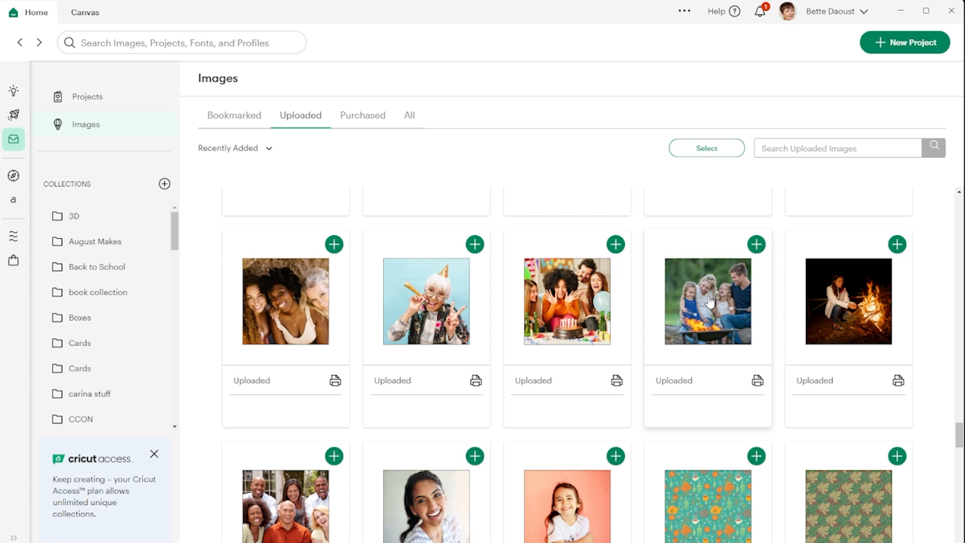
pyautogui.click(853, 305)
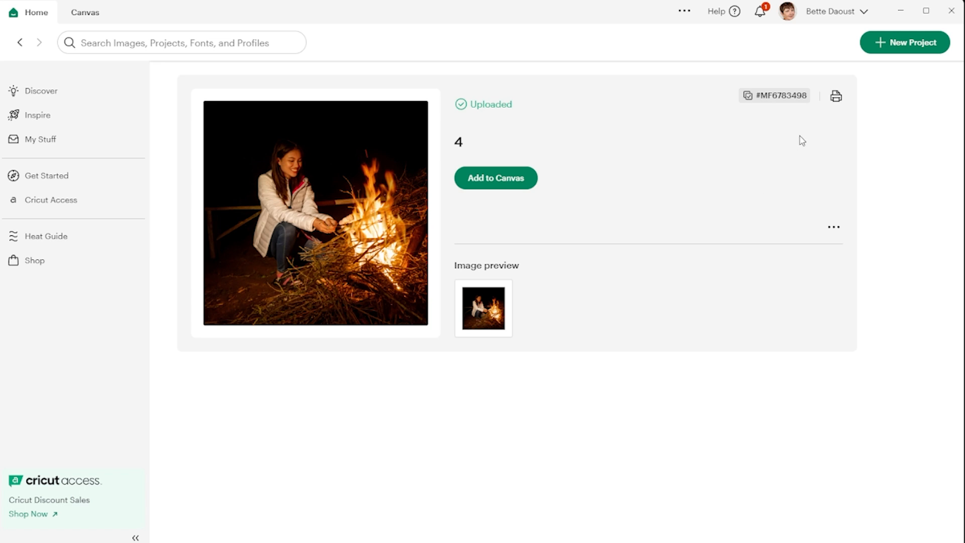
pyautogui.click(833, 230)
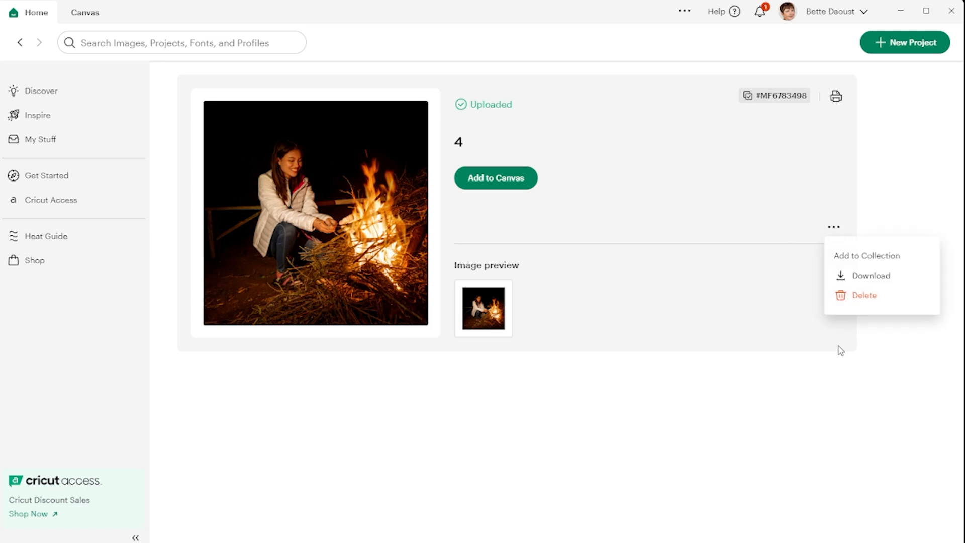
pyautogui.click(865, 297)
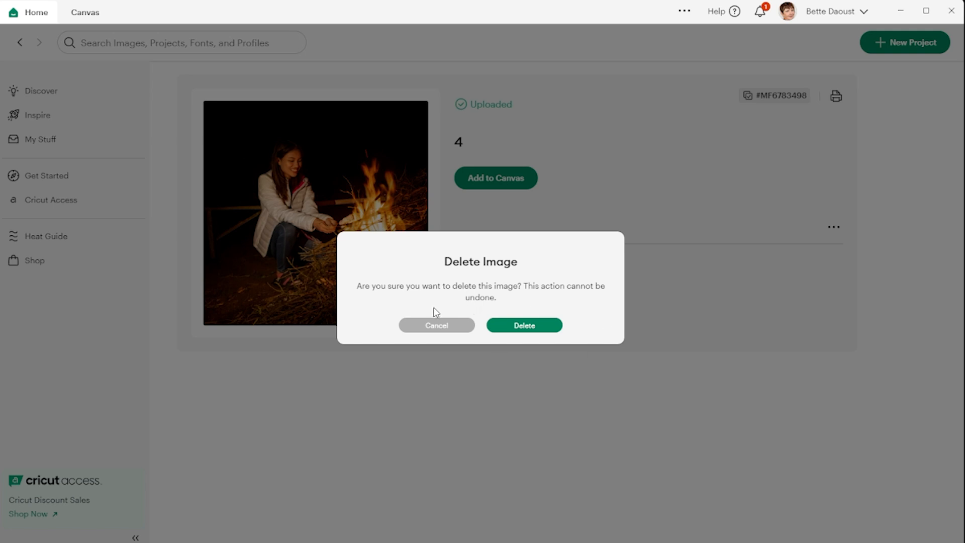
pyautogui.click(524, 327)
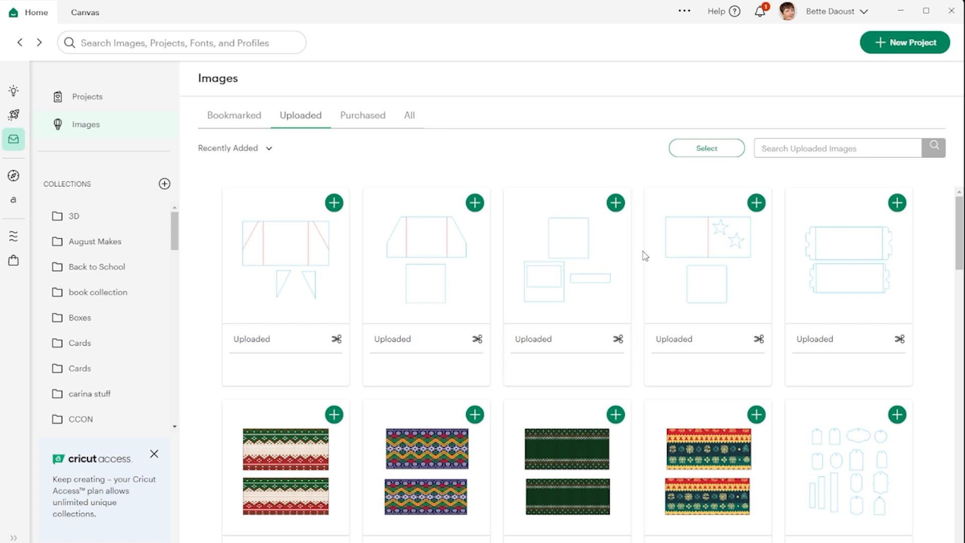
# Step: Look through the uploaded images again to check the family photos where the campfire picture was stored
pyautogui.scroll(-10, 619, 287)
pyautogui.scroll(-15, 618, 287)
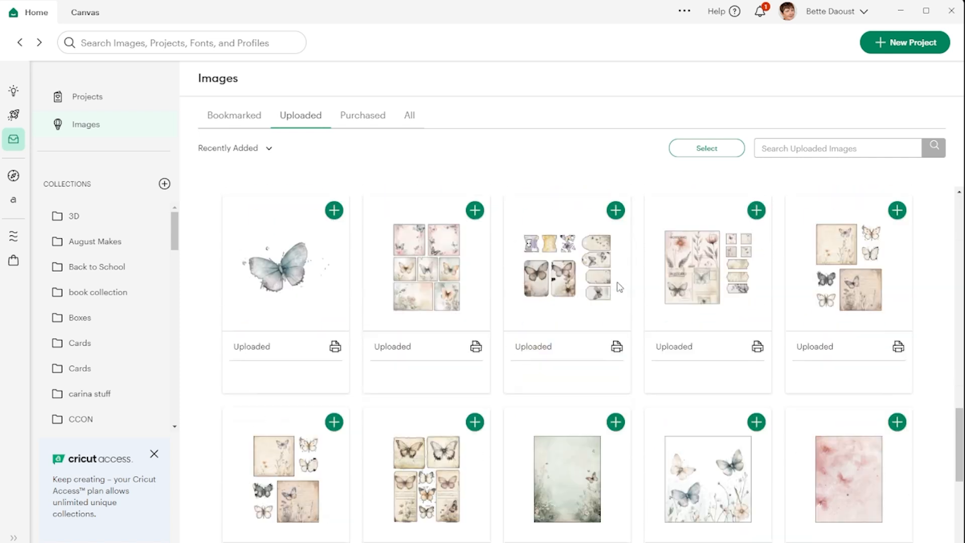
pyautogui.scroll(-15, 619, 288)
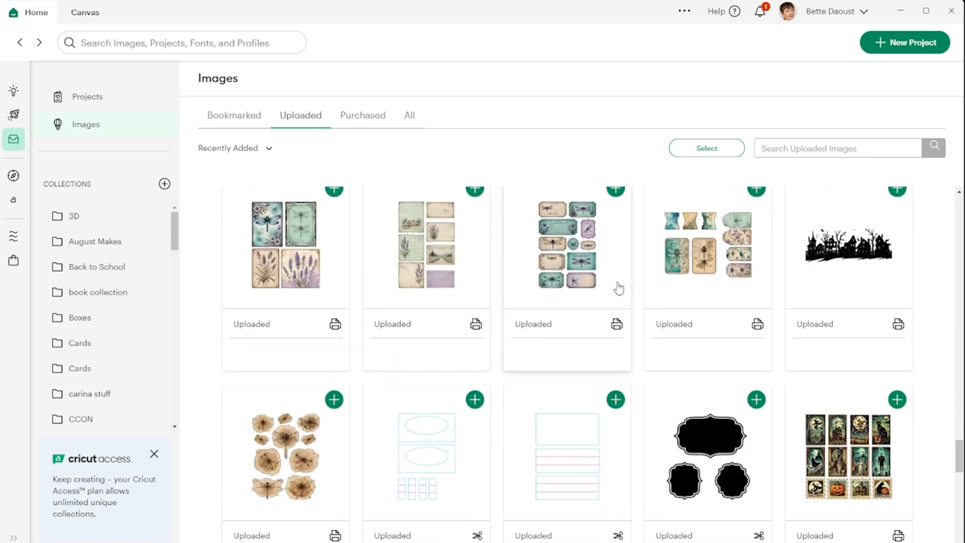
pyautogui.scroll(-2, 651, 288)
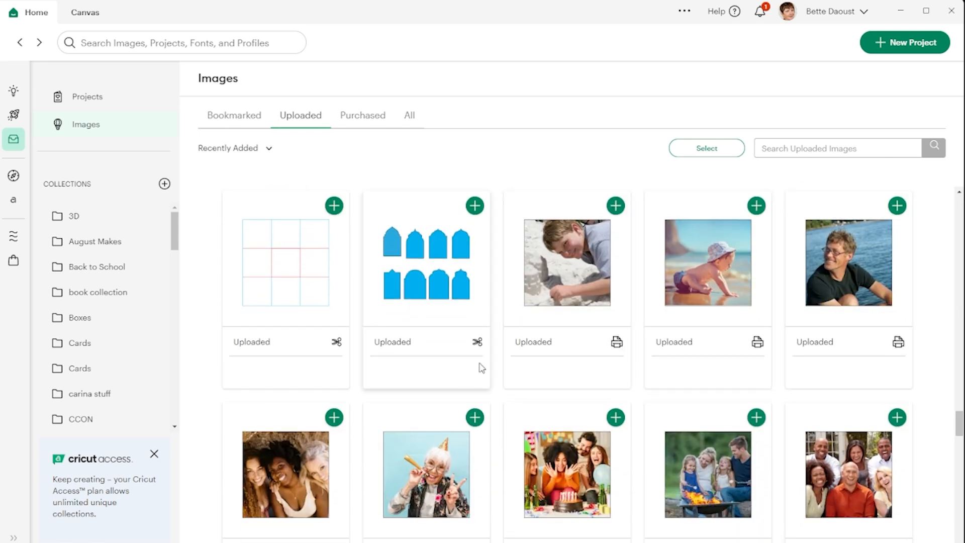
pyautogui.scroll(5, 566, 355)
pyautogui.scroll(10, 567, 349)
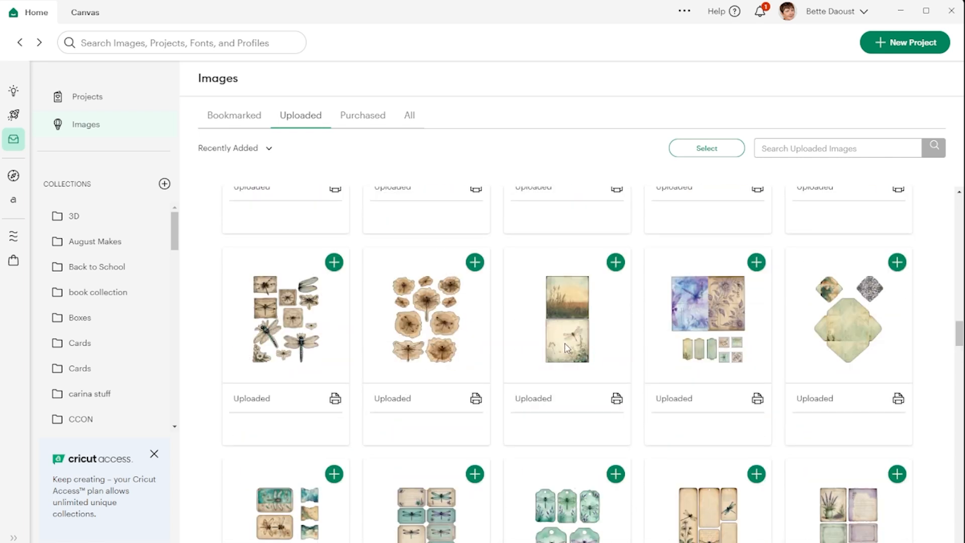
# Step: Return from the uploaded images to the untitled project's canvas and close the upload view to show the heart design
pyautogui.scroll(3, 566, 348)
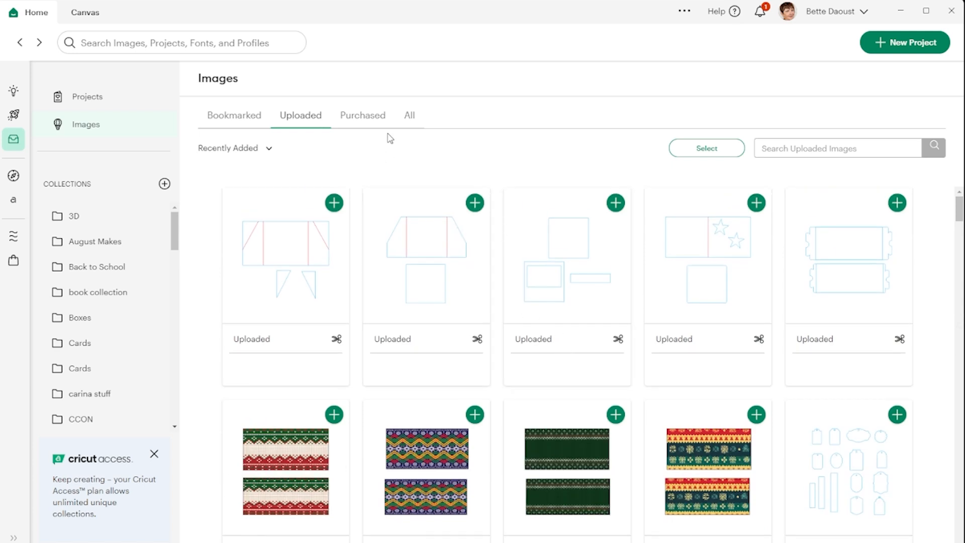
pyautogui.click(88, 15)
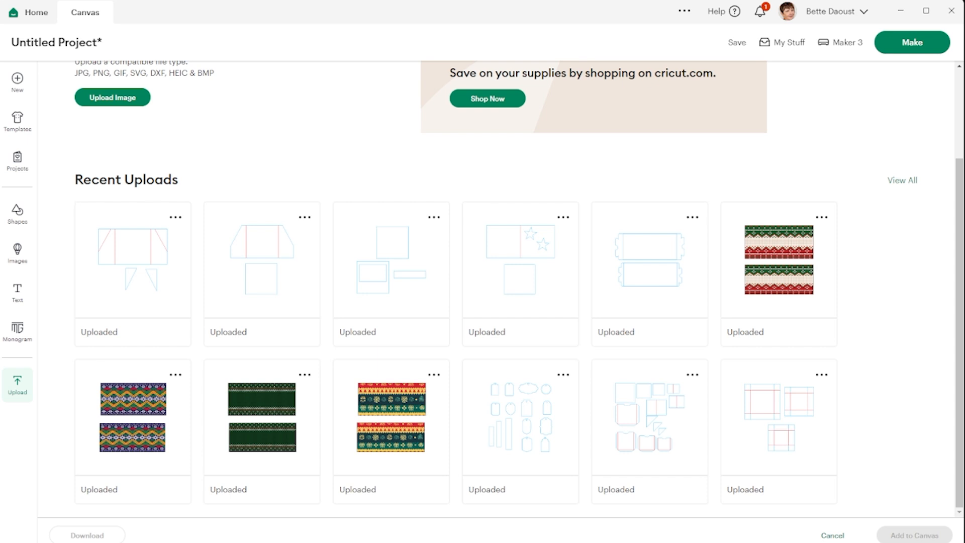
pyautogui.click(17, 385)
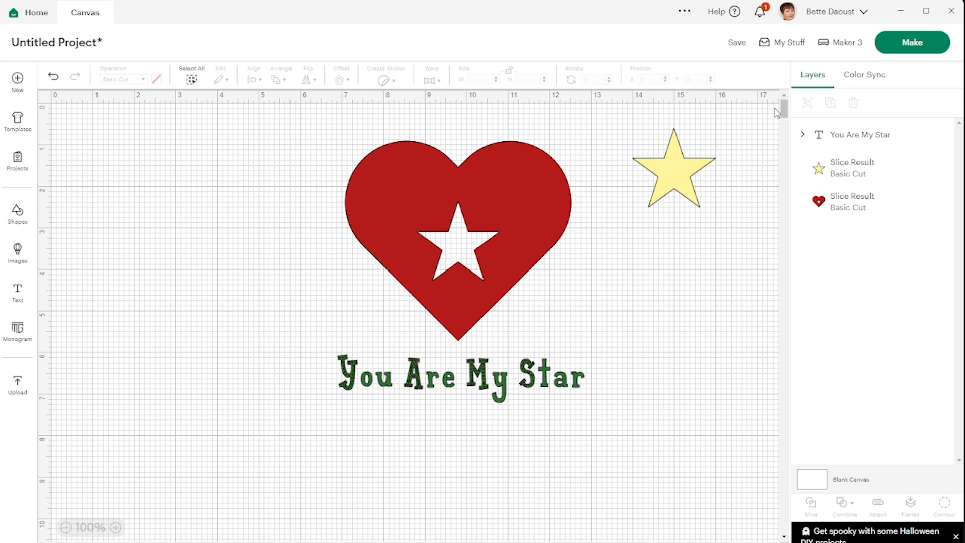
# Step: Go to the saved projects and view the details of the Design Space Tips project
pyautogui.click(797, 42)
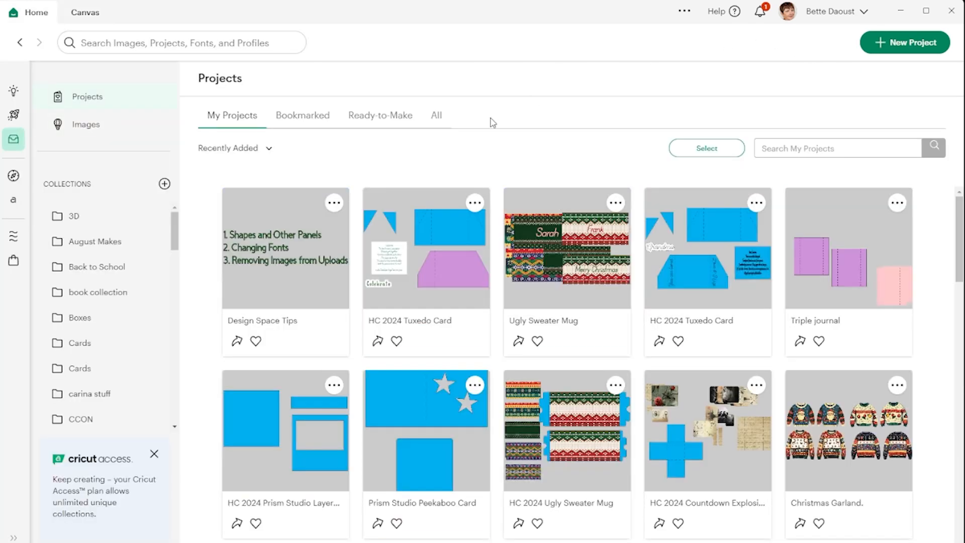
pyautogui.click(282, 256)
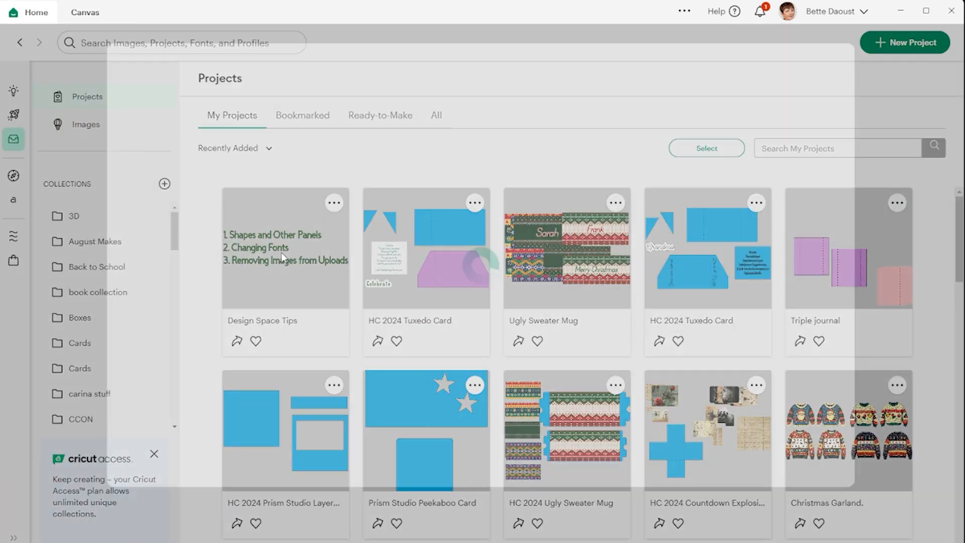
pyautogui.moveTo(613, 397)
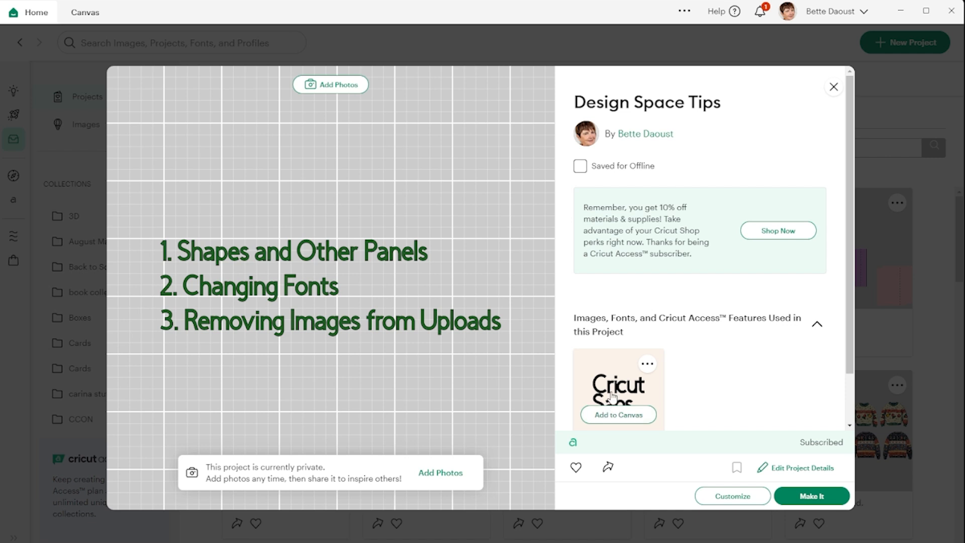